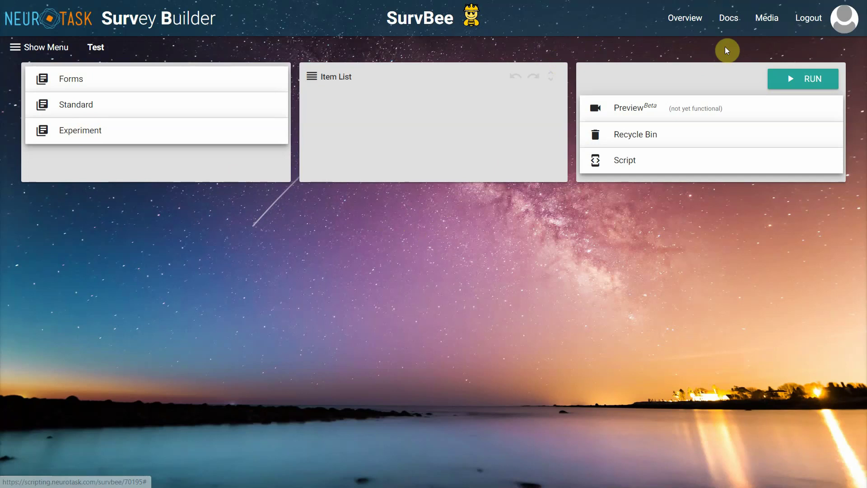
Create a new survey named "Free Recall" and return to its empty item list.
click(729, 20)
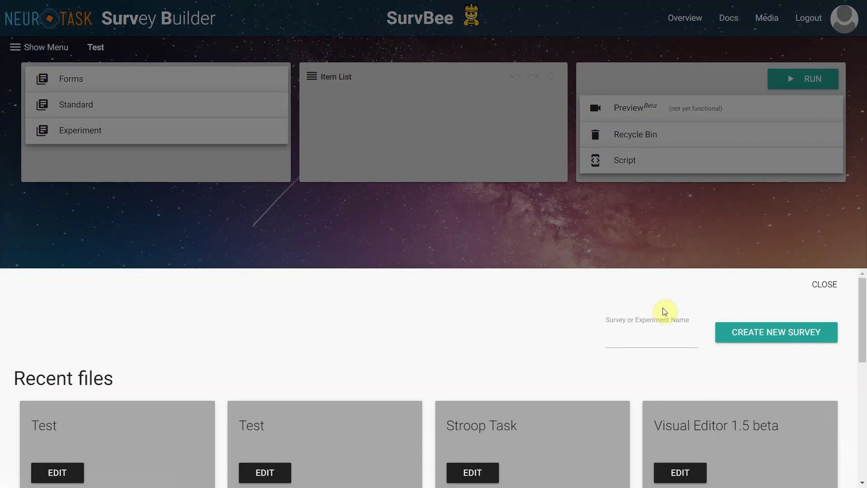
click(655, 337)
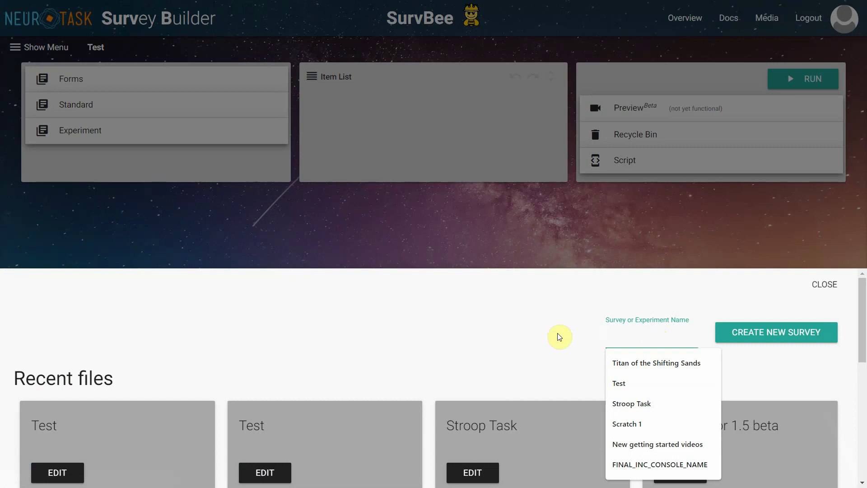
text(Free Ra)
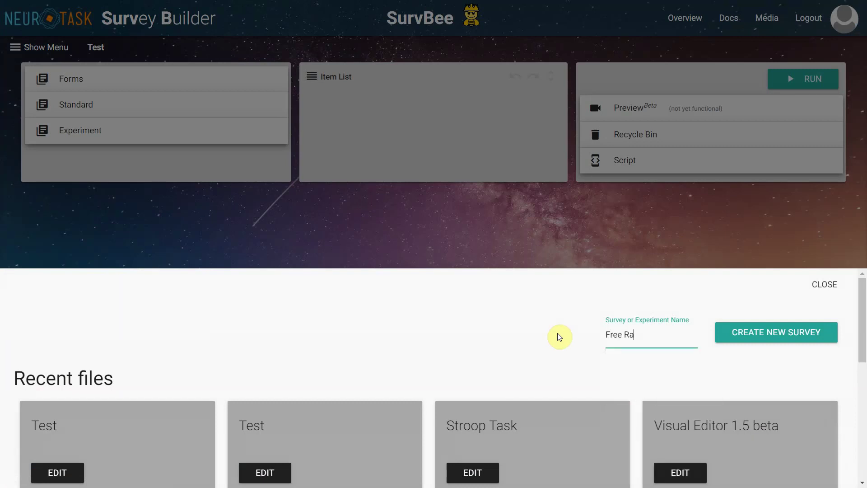
key(BackSpace)
text(ecall)
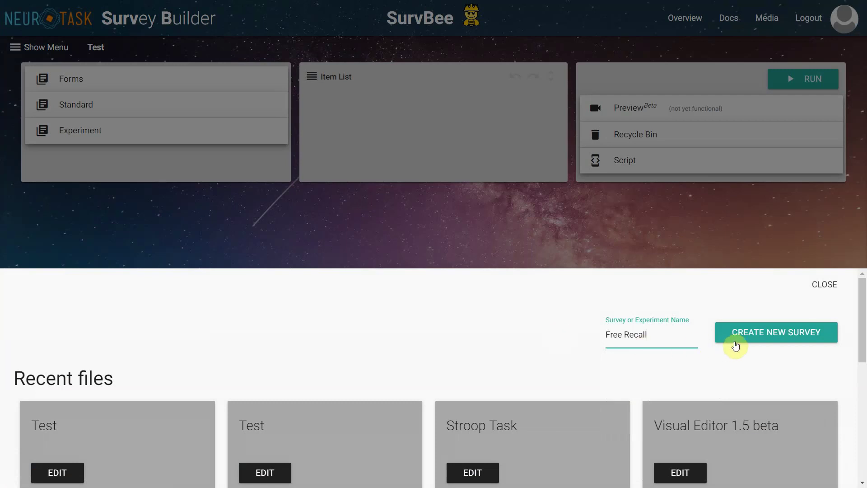
click(745, 342)
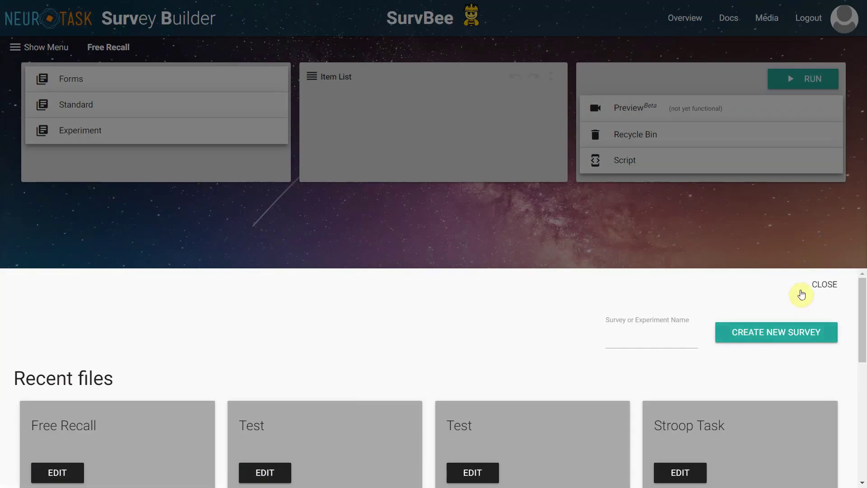
click(816, 285)
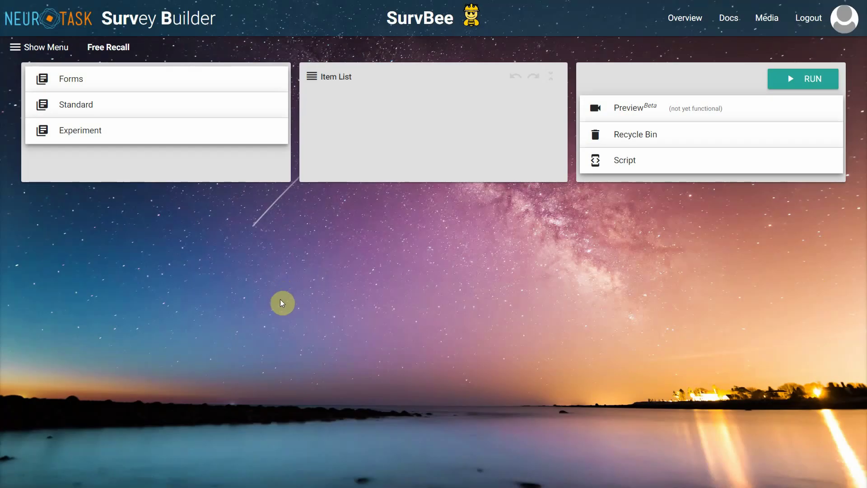
Add an instruction form item to the item list and set its text to "Please, try to remember the following words.".
click(78, 82)
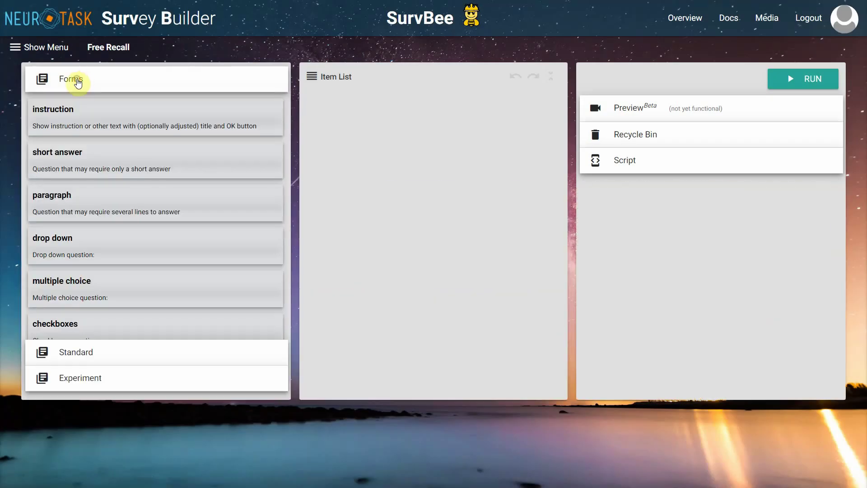
drag(68, 110, 329, 107)
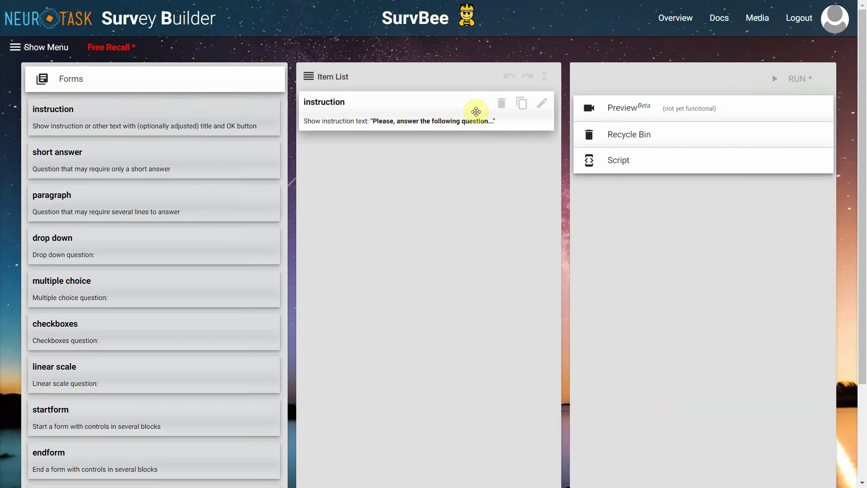
click(541, 103)
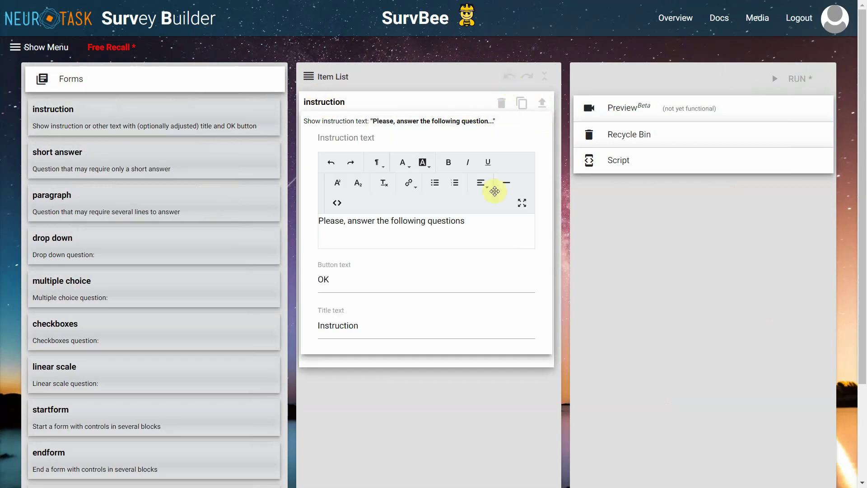
click(482, 222)
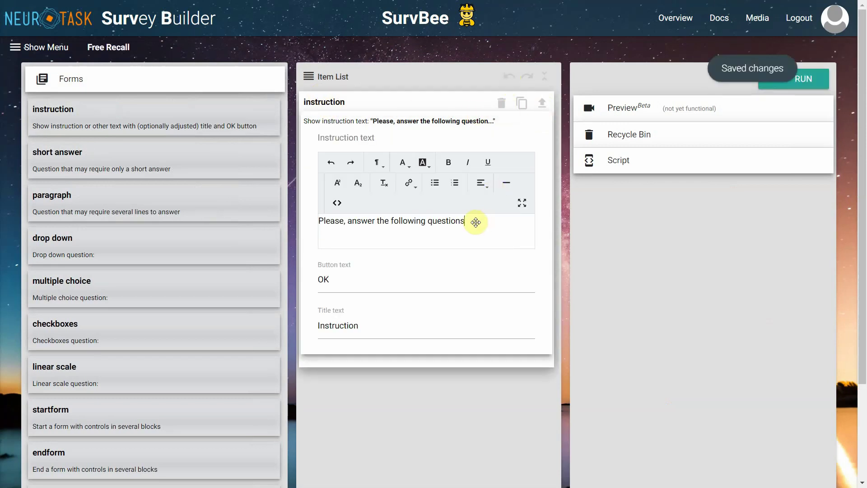
key(ctrl+shift+Left)
key(ctrl+shift+Left)
key(ctrl+shift+Left)
key(ctrl+shift+Left)
text(try)
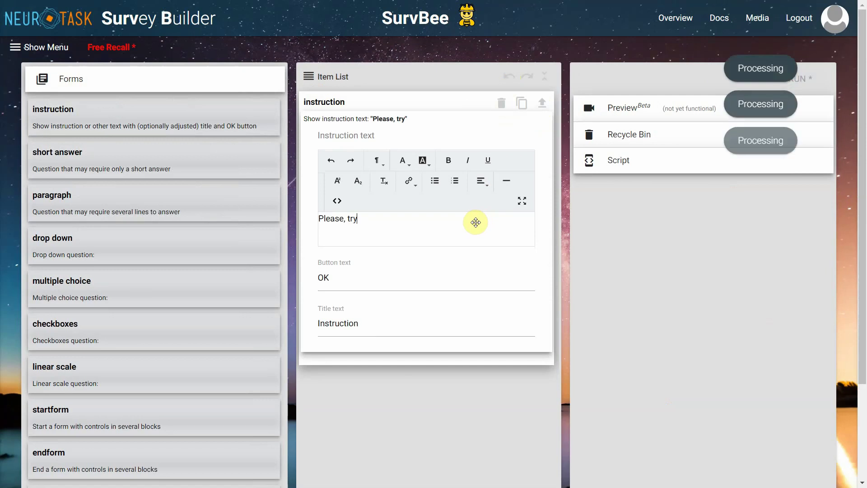
text( to remembe)
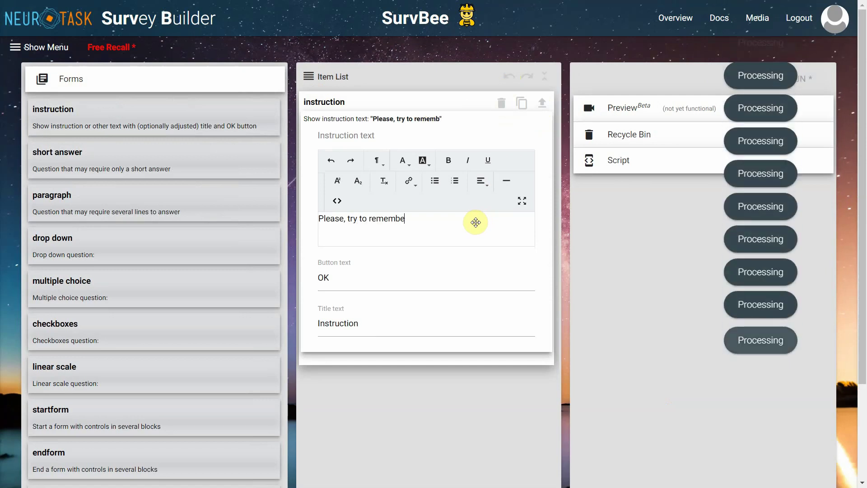
text(r the fol)
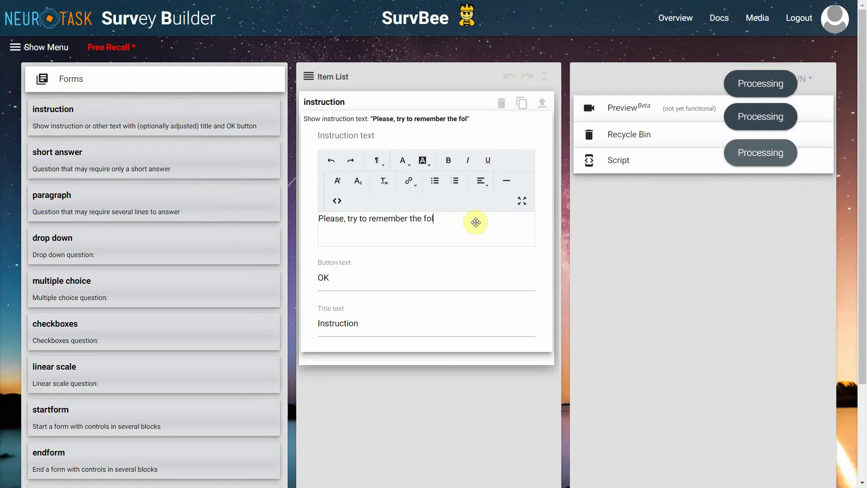
text(lowing words)
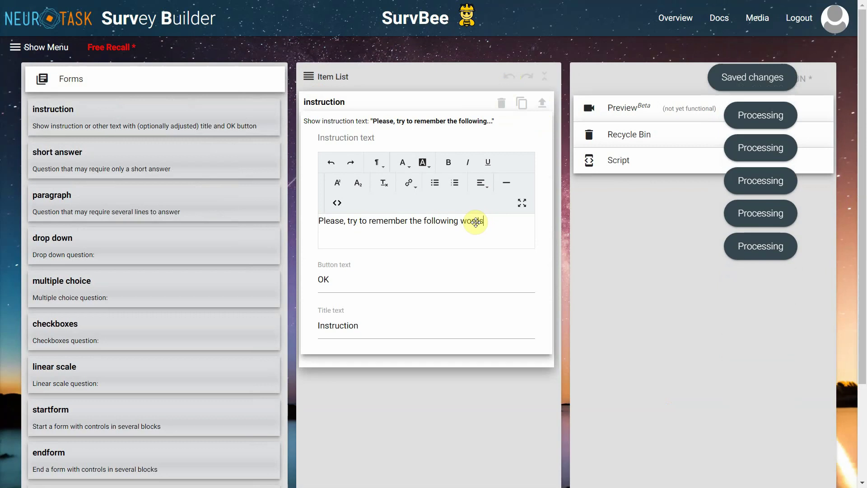
text(.)
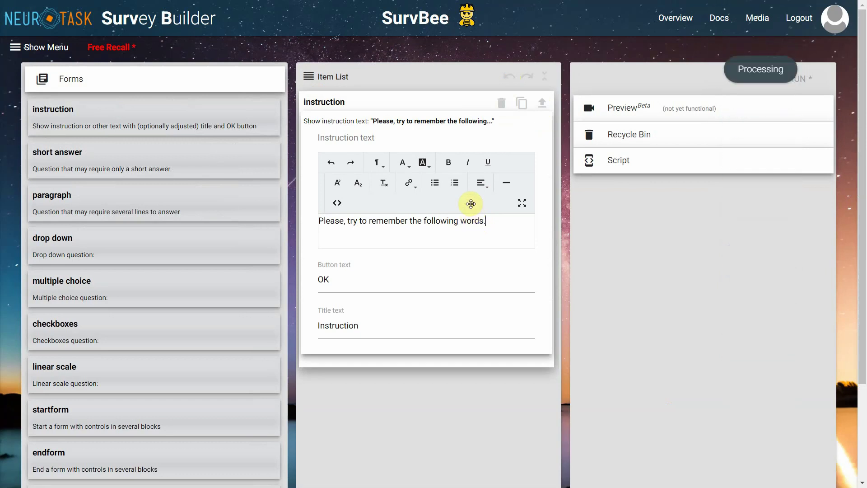
click(543, 103)
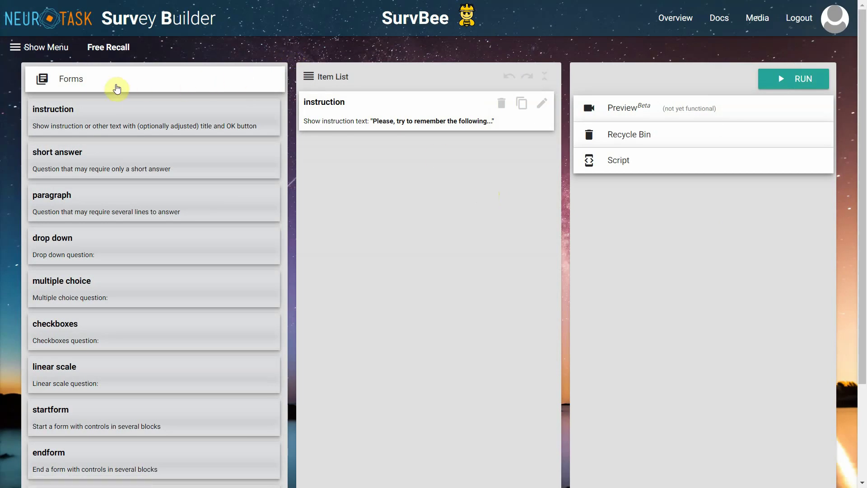
Add a create trials experiment item below the instruction in the item list.
click(115, 86)
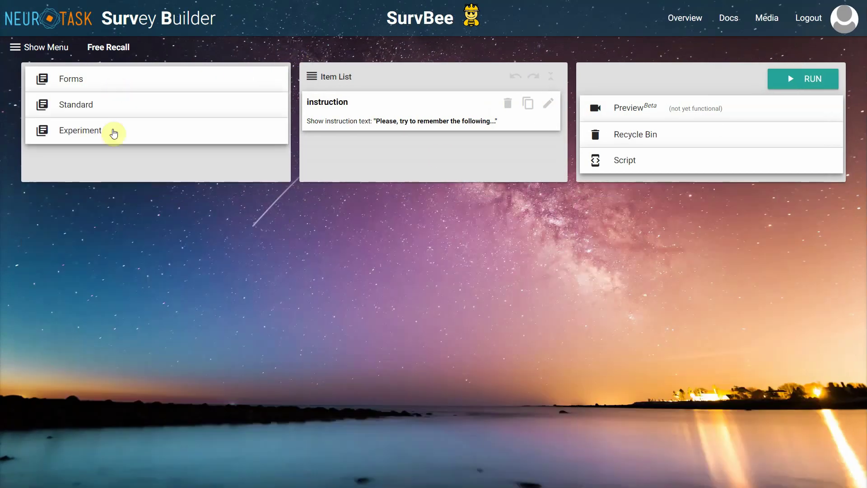
click(83, 131)
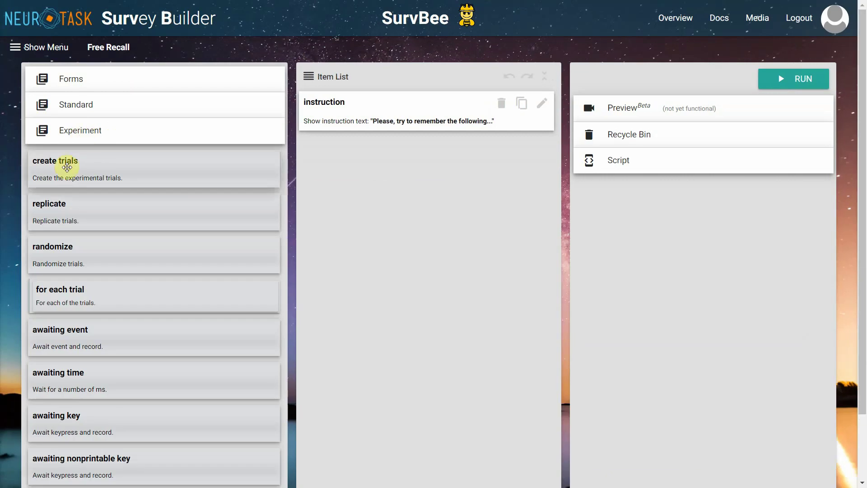
drag(68, 164, 335, 151)
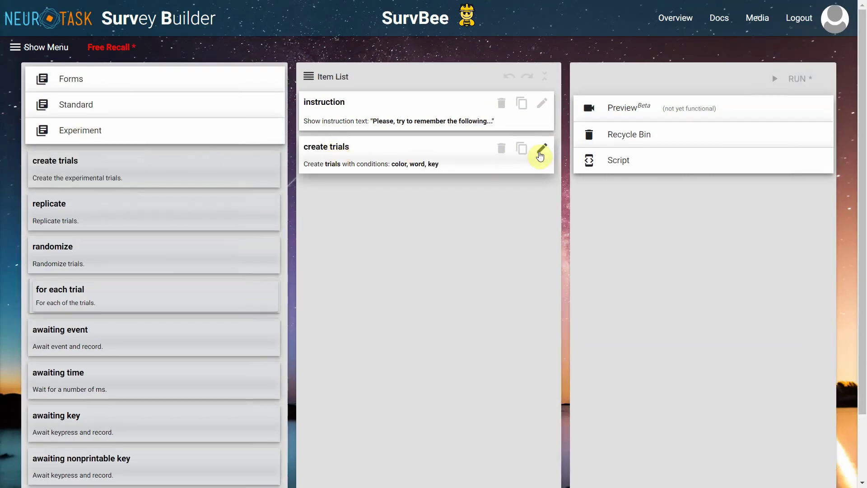
Delete the key and color columns from the create trials table, keeping only the word column.
click(540, 154)
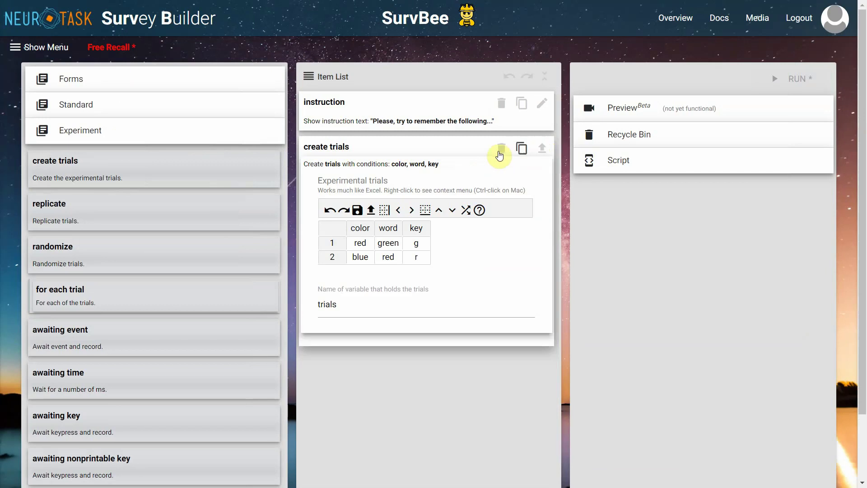
key(ctrl+s)
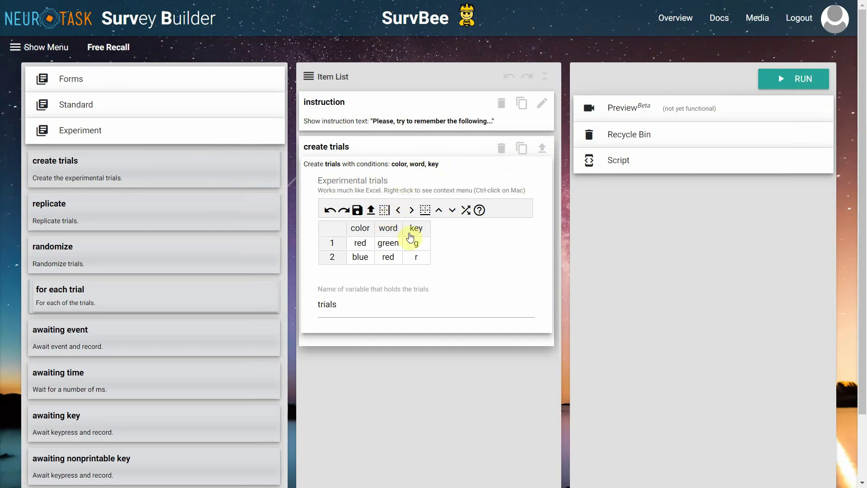
right_click(415, 228)
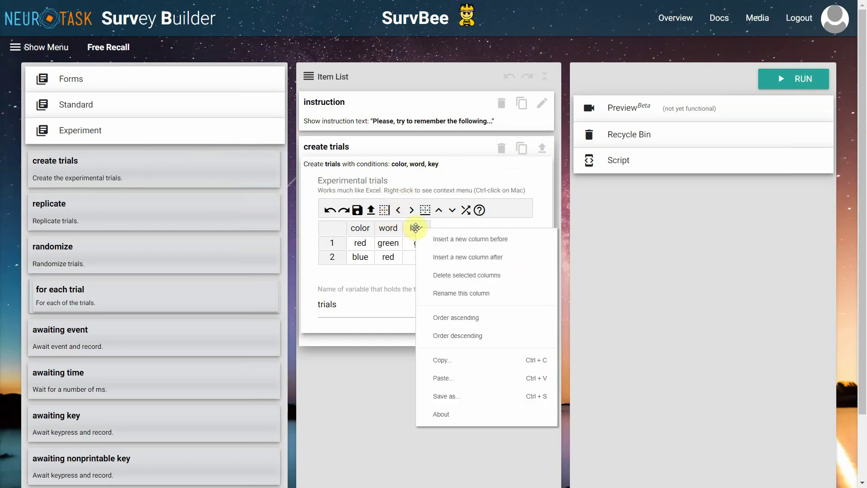
click(436, 274)
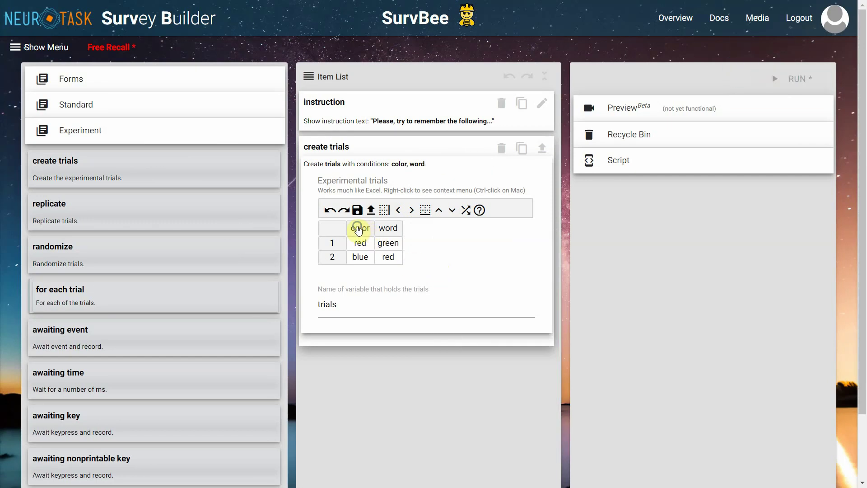
right_click(359, 228)
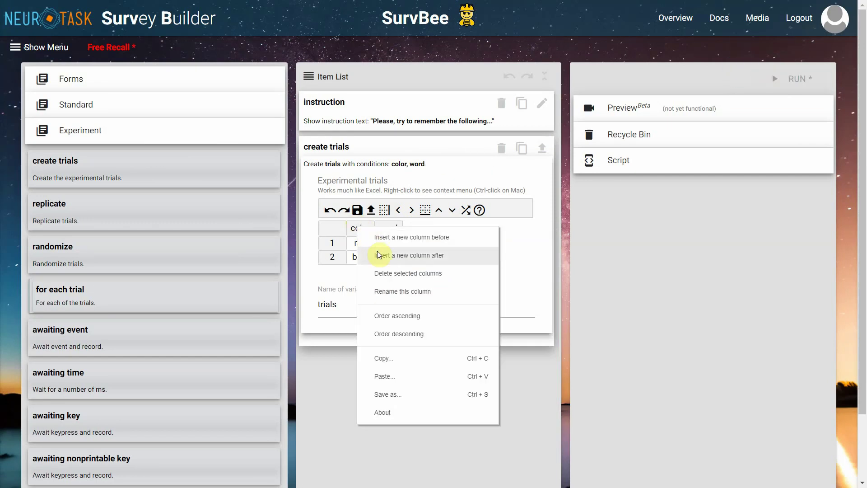
click(380, 273)
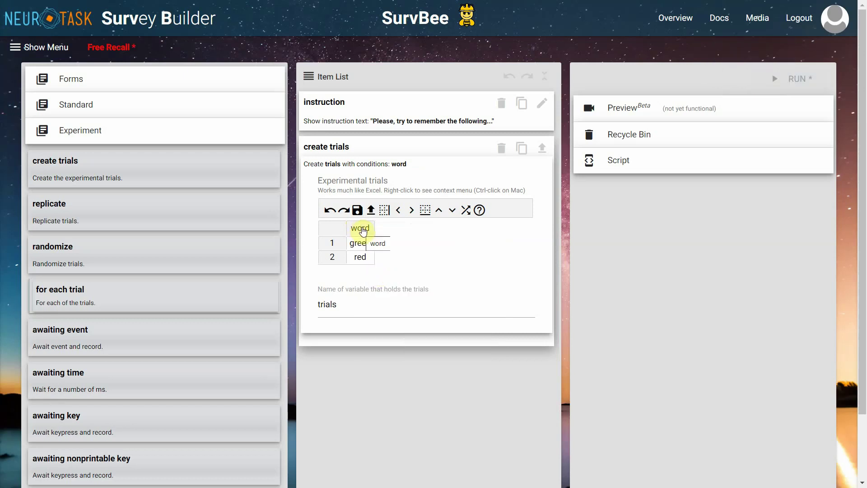
right_click(363, 231)
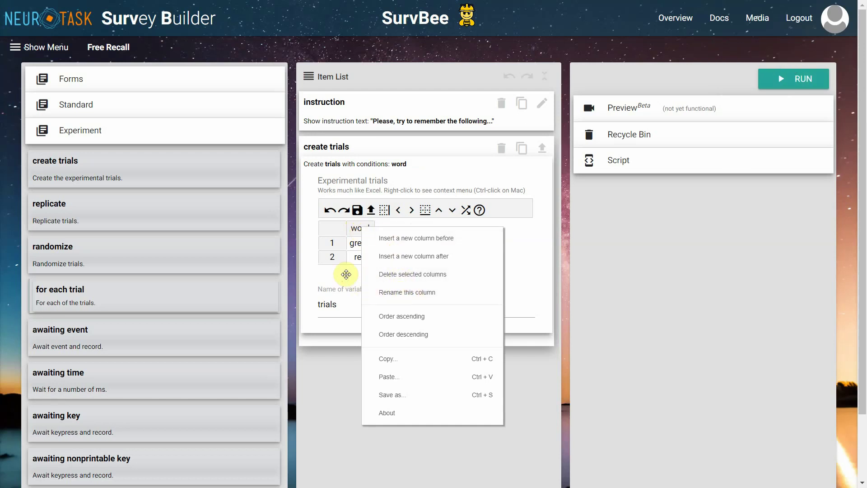
click(352, 229)
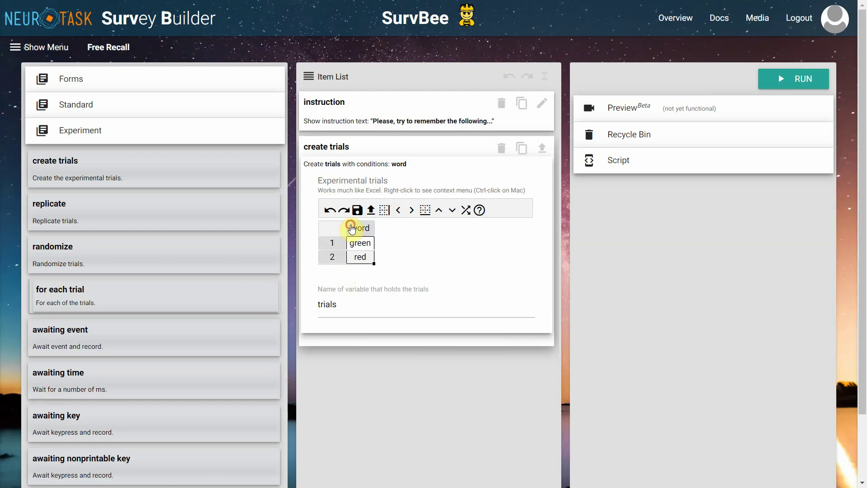
Replace the word in the first trial row with "house".
click(360, 241)
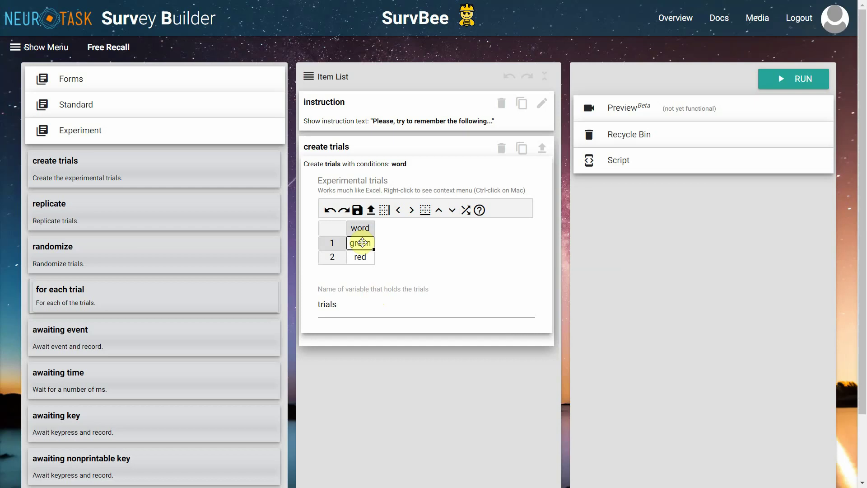
double_click(362, 243)
key(BackSpace)
key(BackSpace)
key(BackSpace)
key(BackSpace)
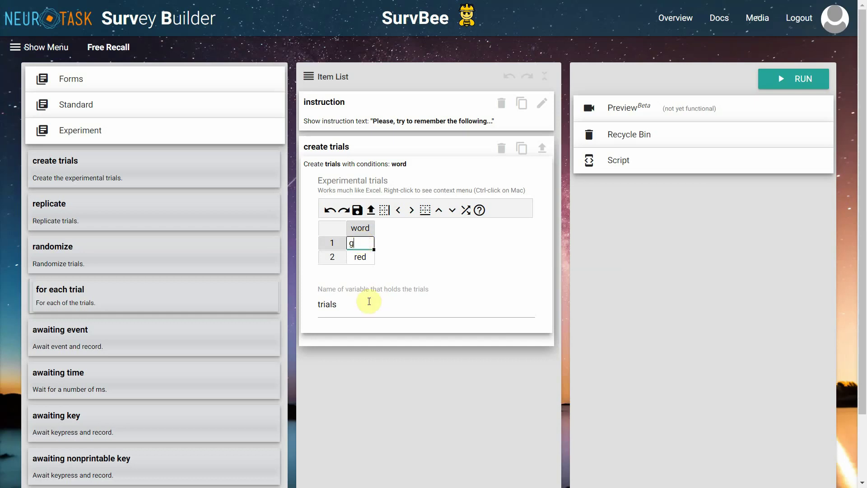
text(house)
key(Tab)
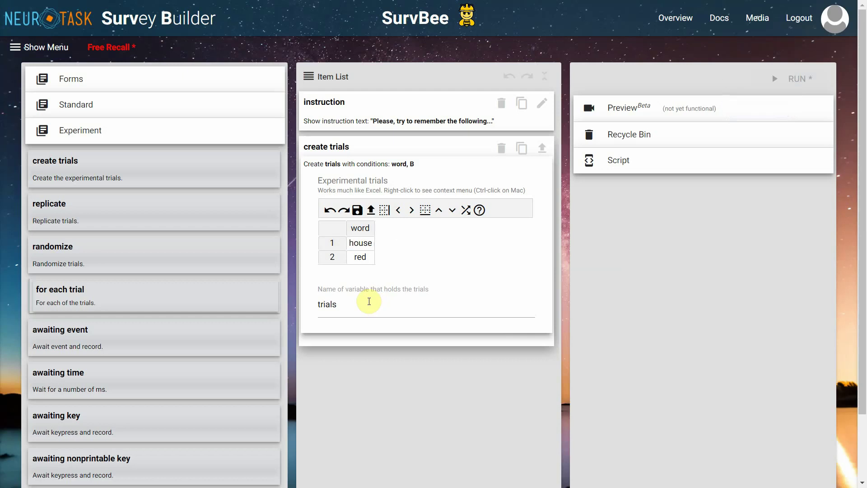
Replace the word in the second trial row with "guitar", add a third row and save the changes.
click(362, 256)
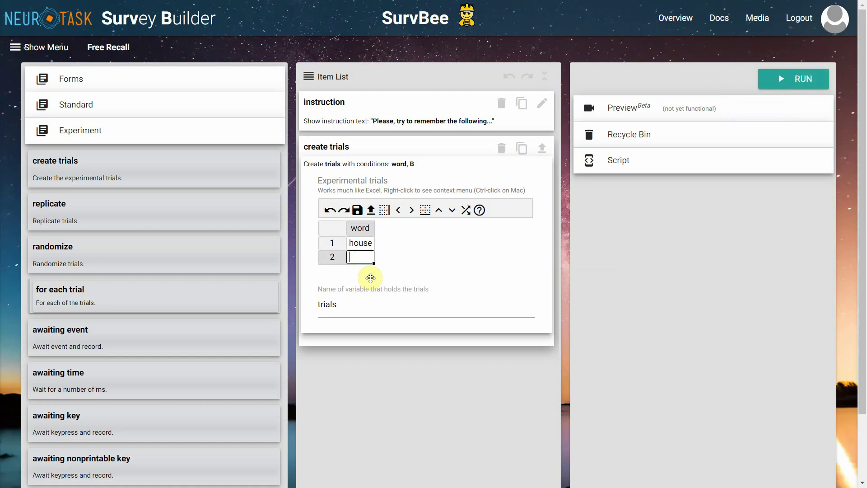
text(guitar)
key(Return)
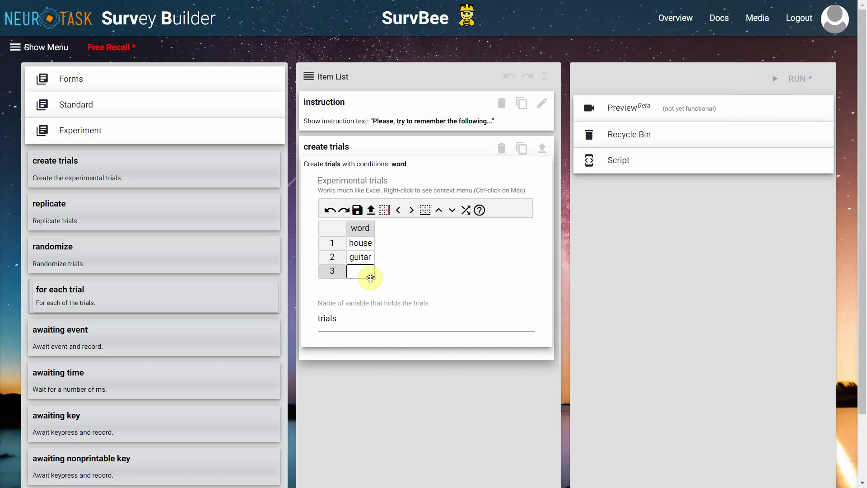
key(ctrl+s)
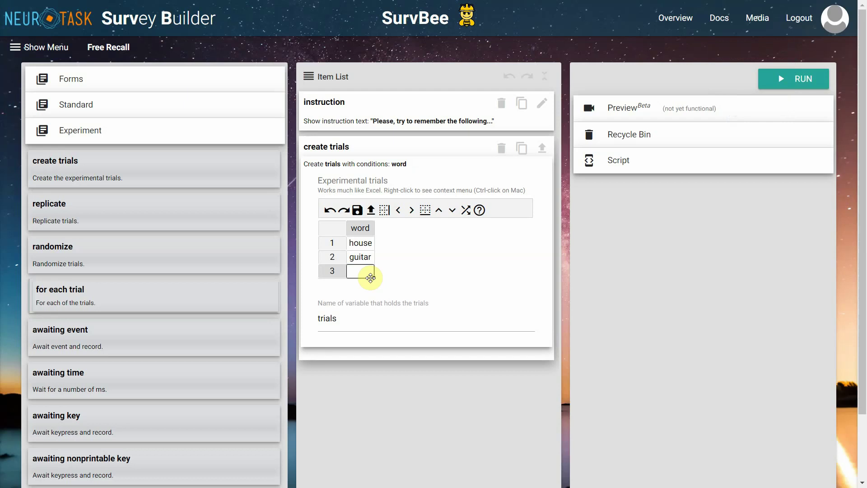
Enter "island" and "car" as the third and fourth trial words.
text(island)
key(Return)
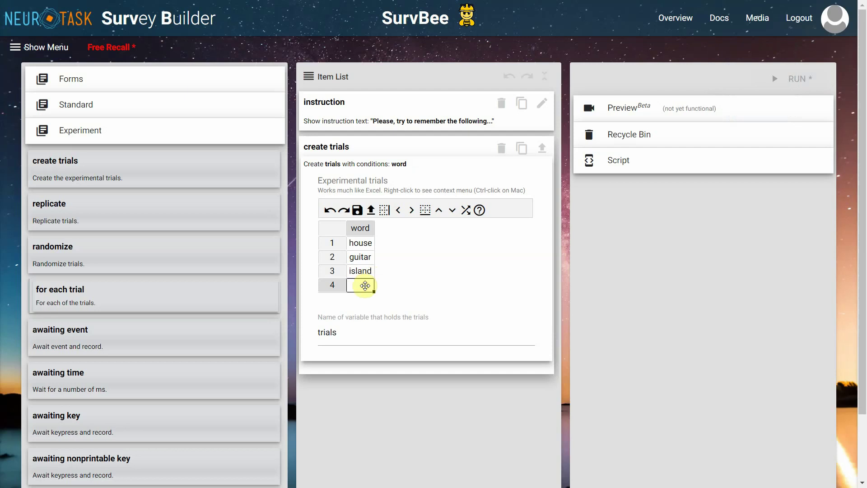
text(car)
key(Return)
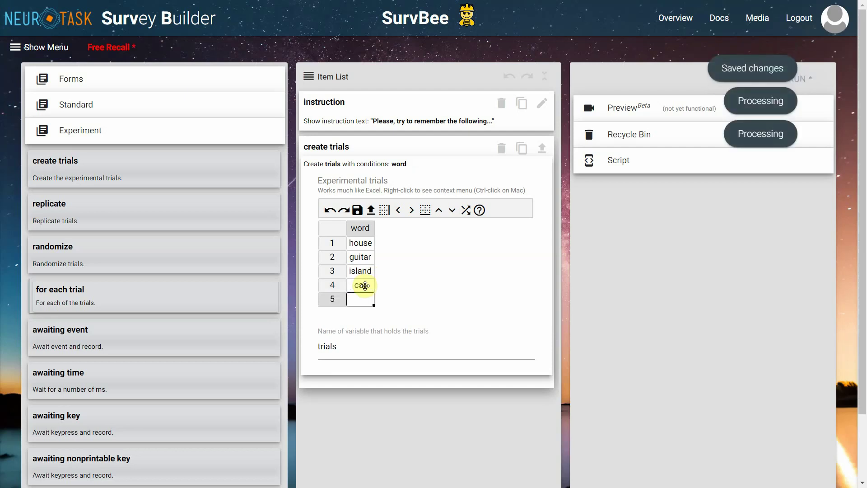
Enter "sand" as the fifth trial word, replace the fourth word with "flower" and close the create trials properties.
text(sand)
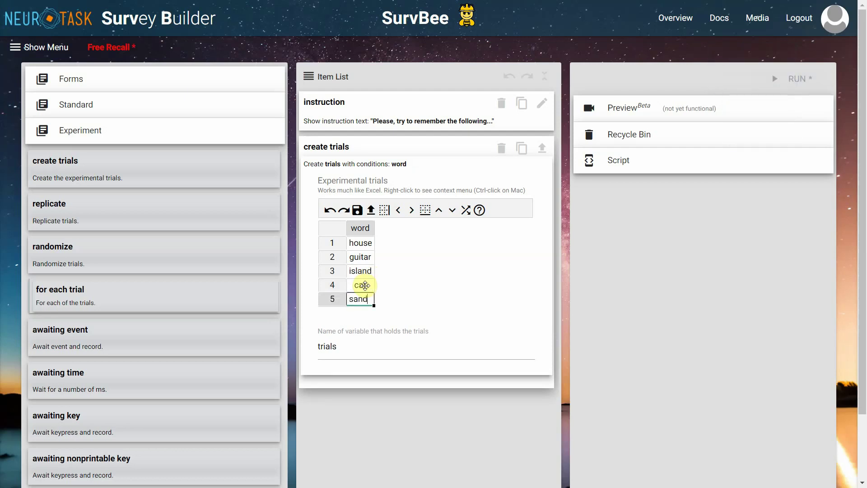
click(406, 306)
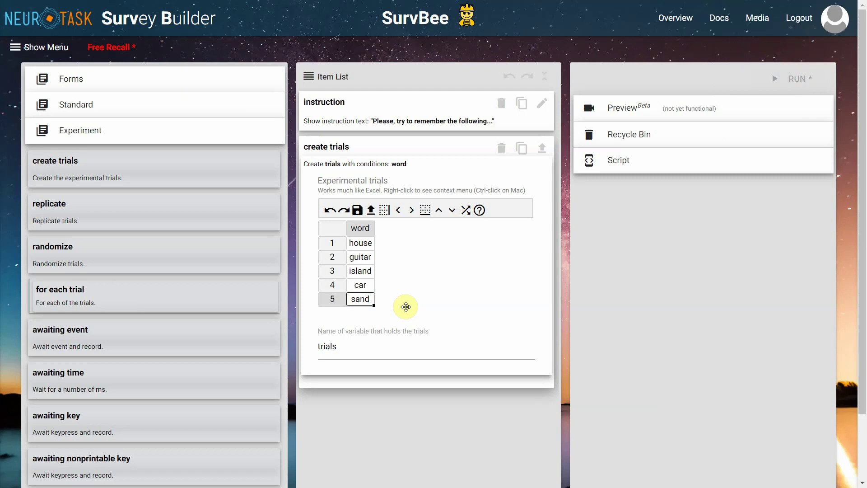
click(361, 284)
double_click(360, 284)
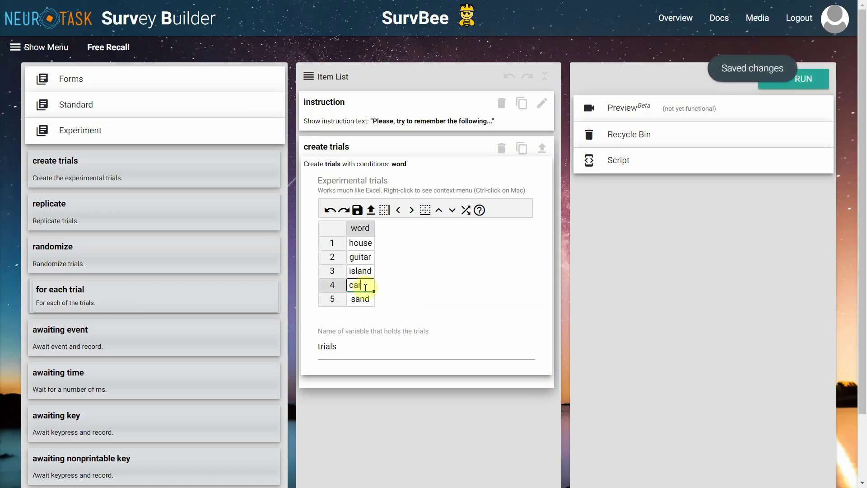
key(BackSpace)
key(BackSpace)
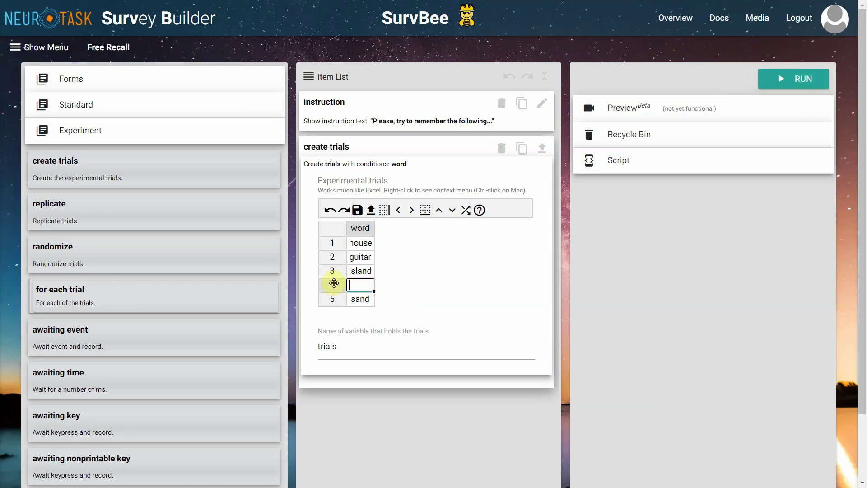
text(flower)
click(445, 280)
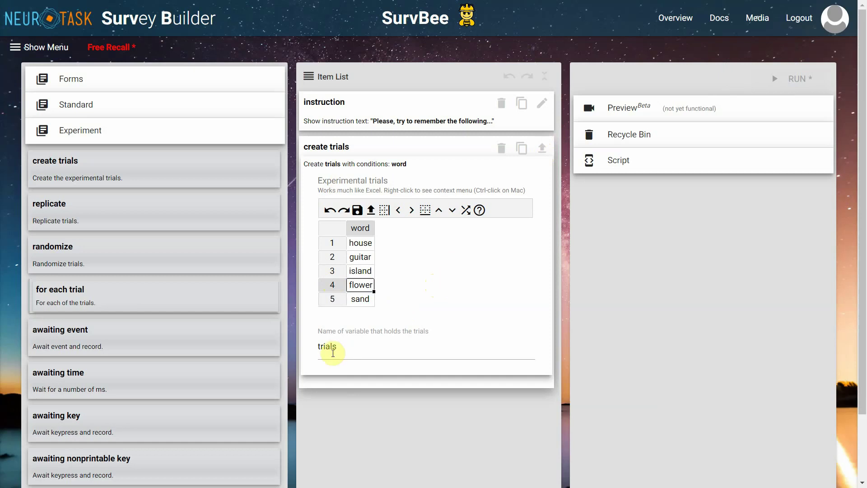
click(351, 347)
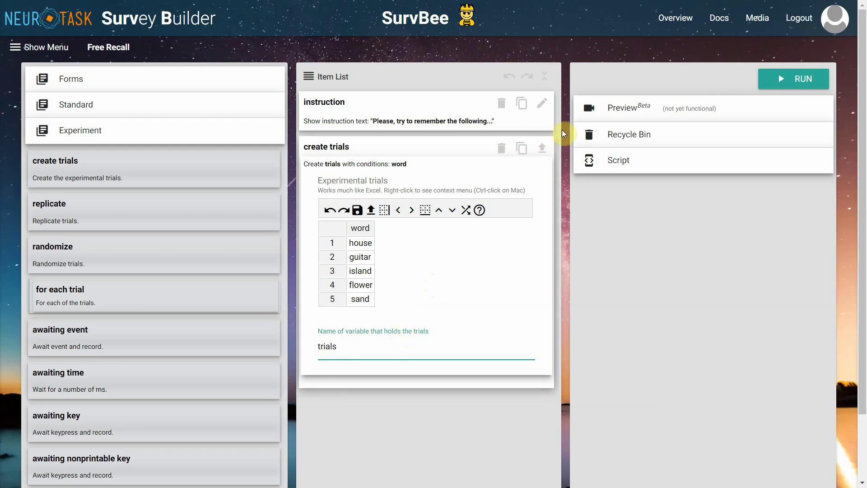
click(541, 149)
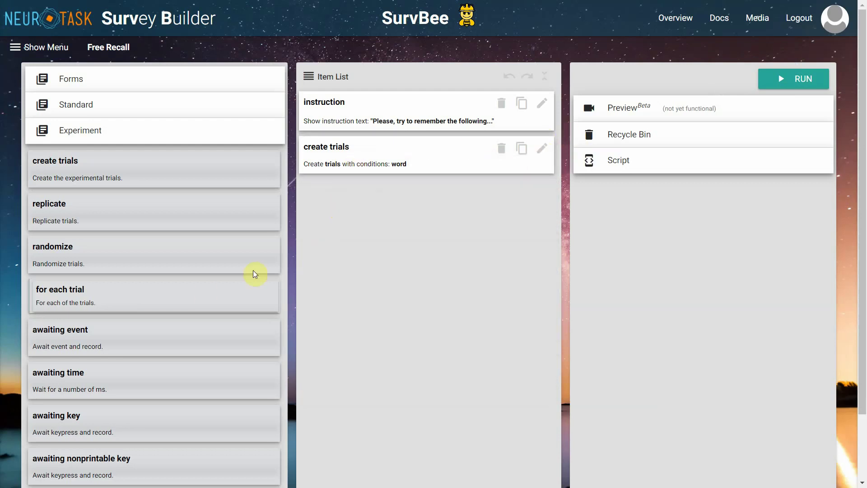
Add a for each trial item below the create trials item in the item list.
mouse_move(201, 246)
scroll(100, 236, down, 1)
mouse_move(74, 232)
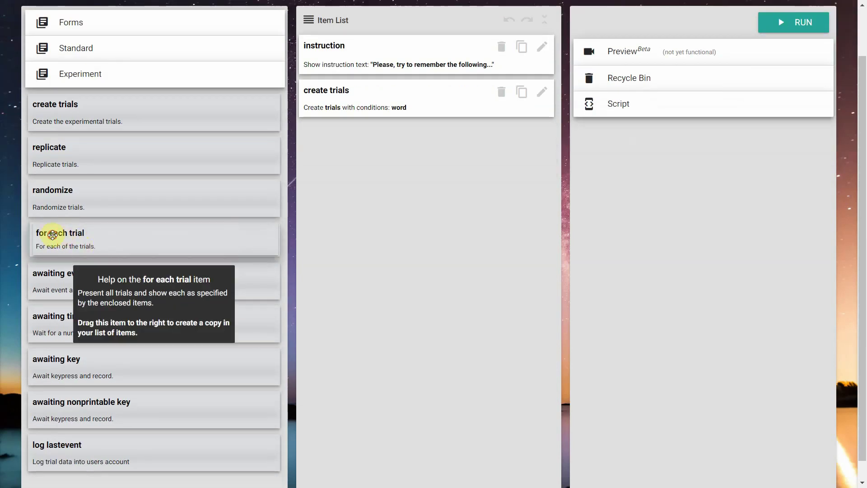
drag(53, 235, 304, 146)
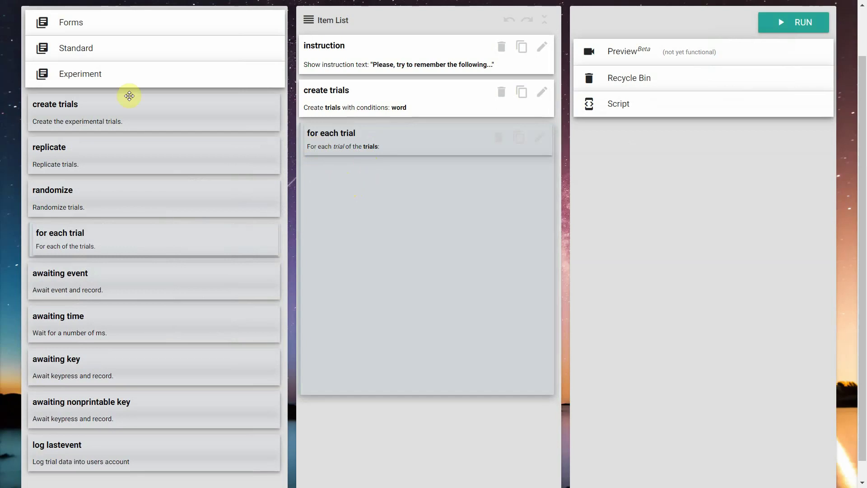
Add a text item from the Standard group inside the for each trial item.
click(83, 50)
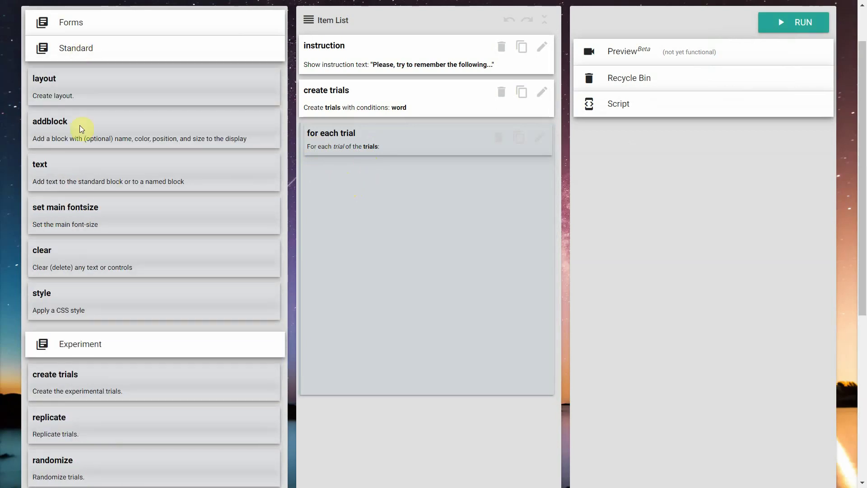
mouse_move(60, 168)
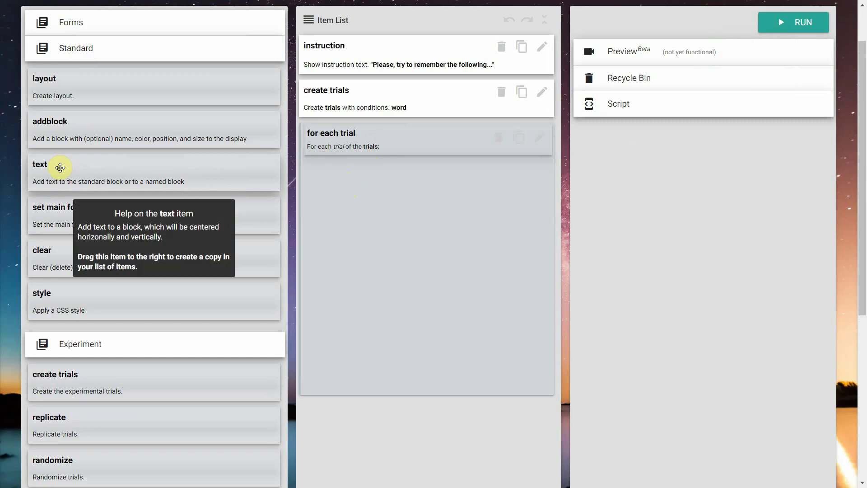
drag(200, 168, 321, 172)
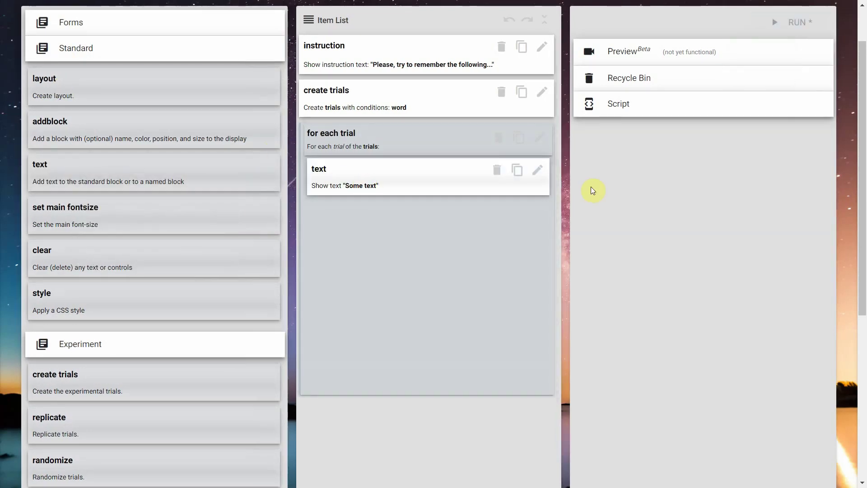
Replace the text item's default text with "trial.word".
click(537, 171)
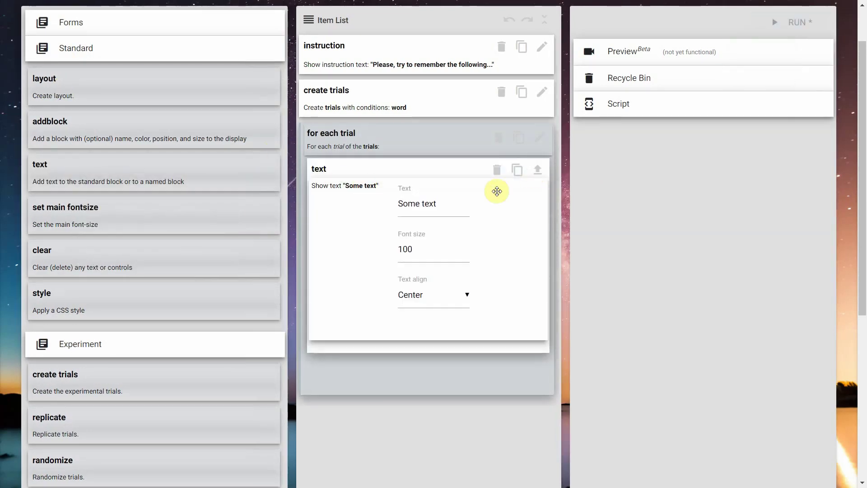
click(429, 221)
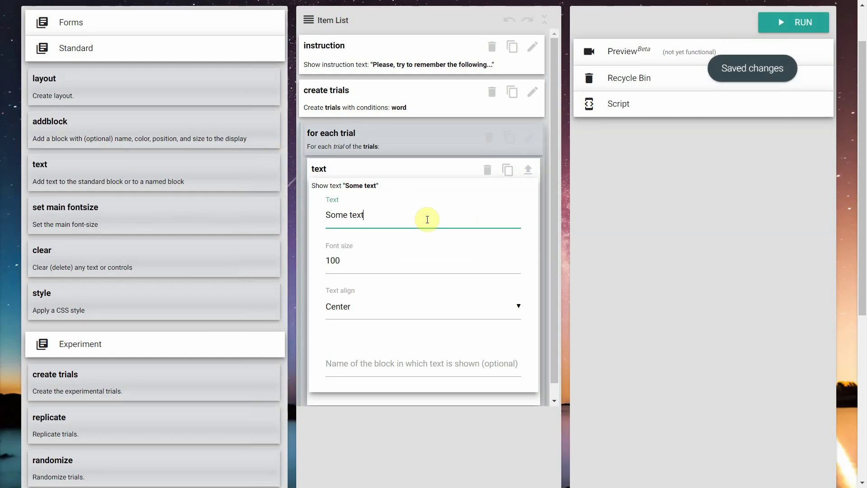
key(ctrl+a)
text(trial)
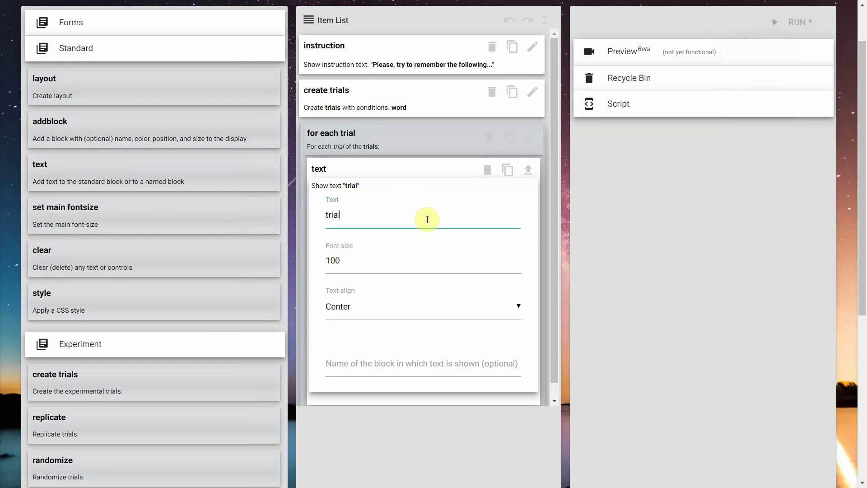
text(.word)
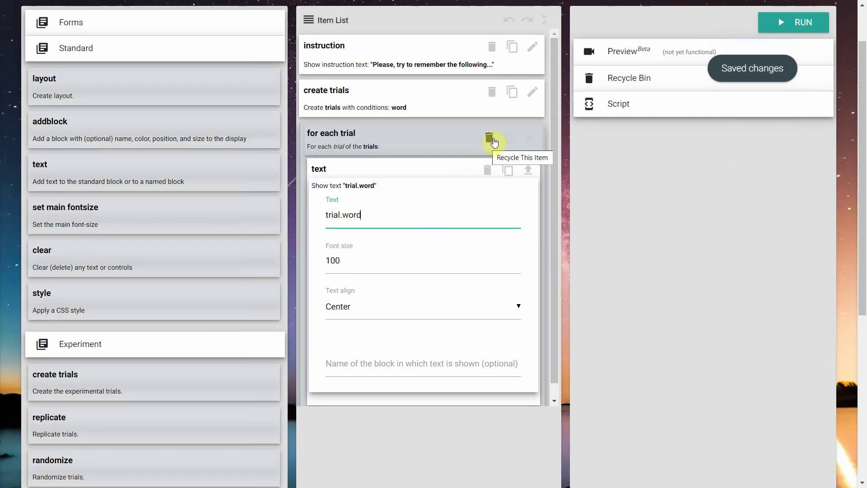
Run the experiment through its start and instruction screens to test it, and return to the survey builder.
click(801, 24)
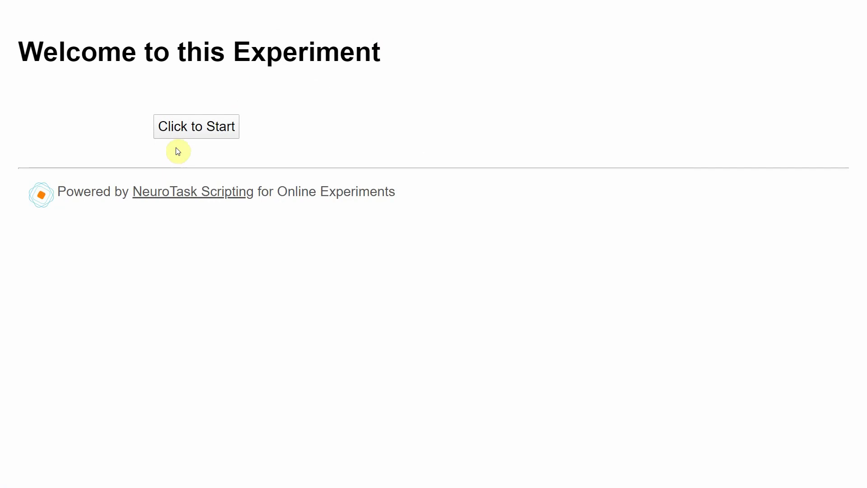
click(179, 128)
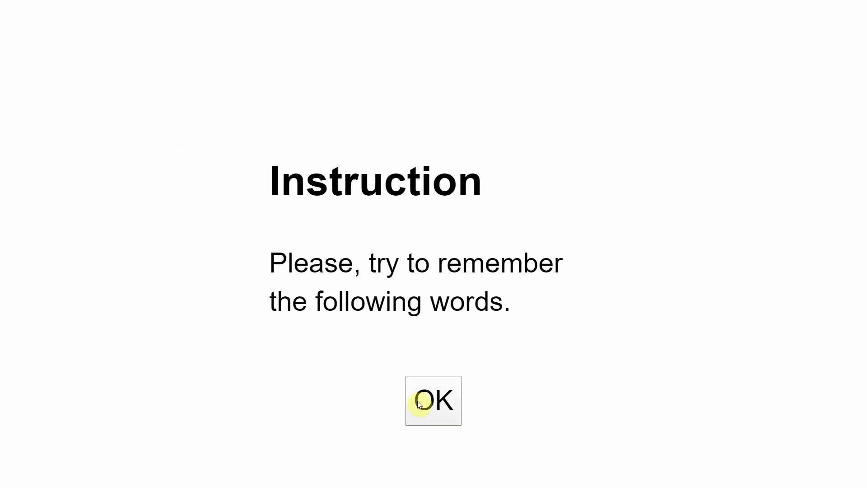
click(419, 404)
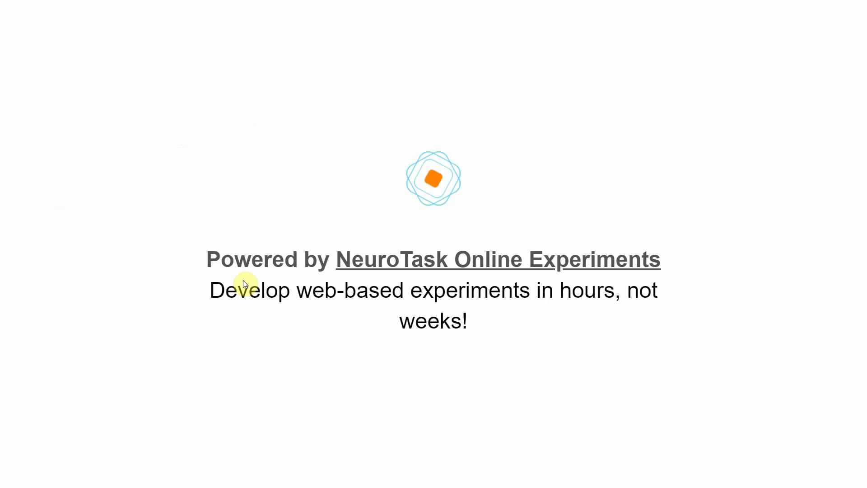
key(alt+Tab)
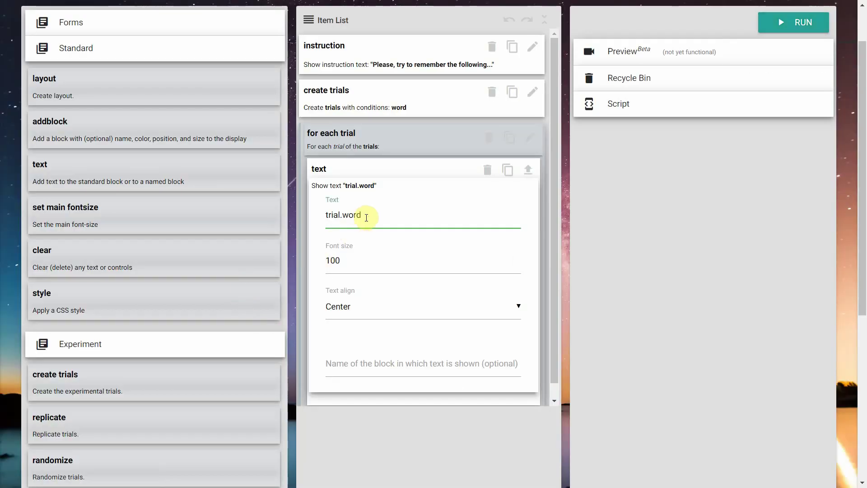
Insert an equals sign before the text item's text to make it "=trial.word" and close its properties.
key(Left)
key(Left)
key(Left)
key(Left)
key(Left)
key(Left)
key(Left)
key(Left)
key(Left)
key(Left)
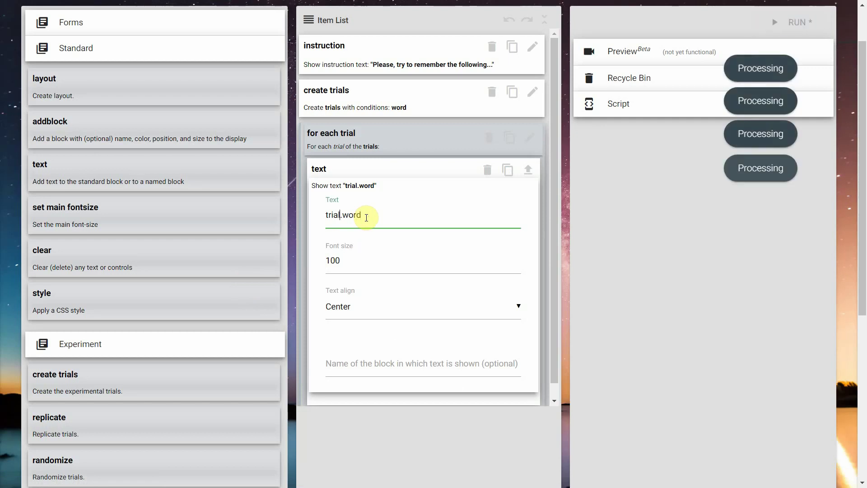
text(=)
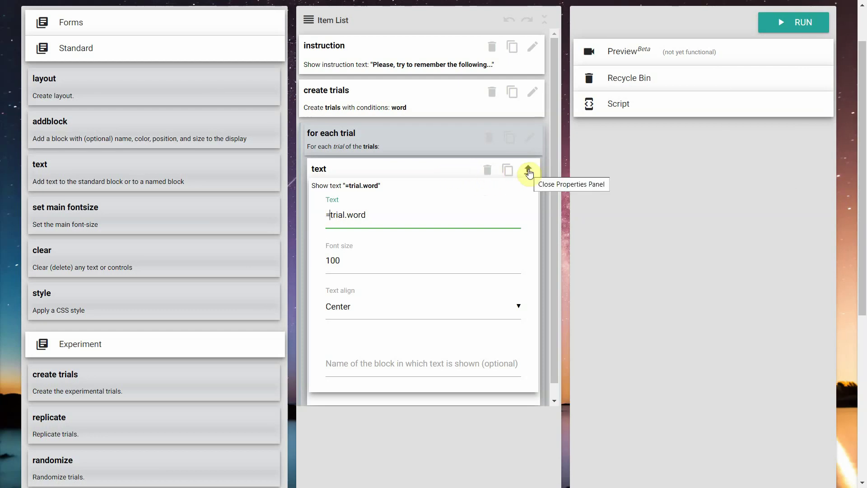
click(529, 172)
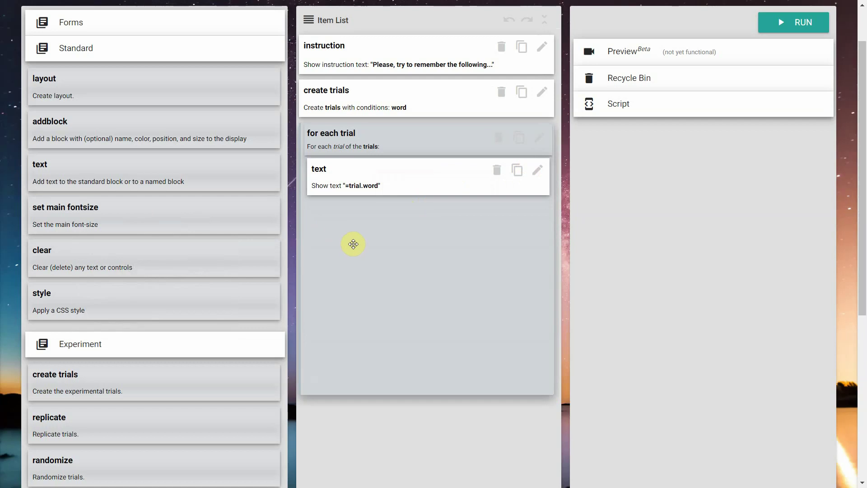
Add an awaiting time item below the text item inside for each trial, followed by a clear item.
scroll(77, 250, down, 4)
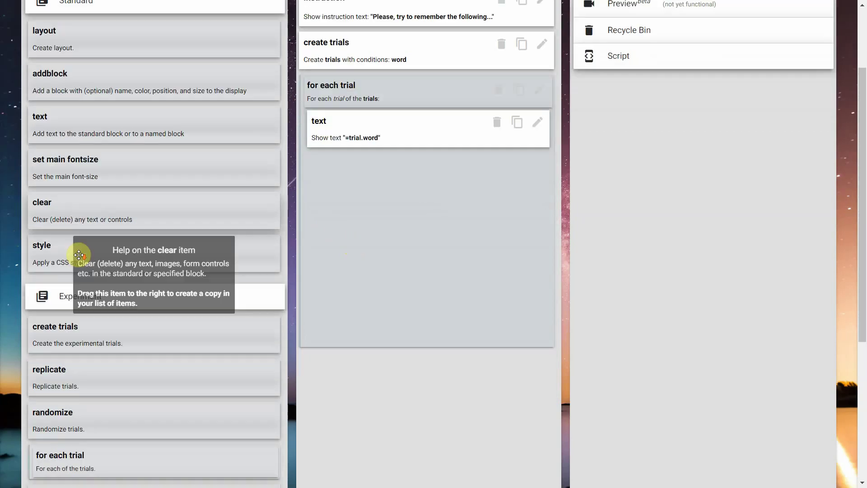
scroll(75, 249, up, 5)
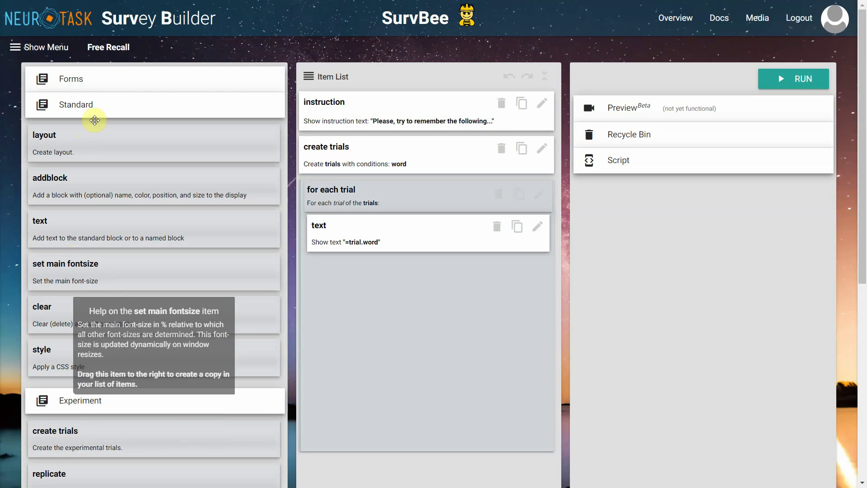
click(92, 105)
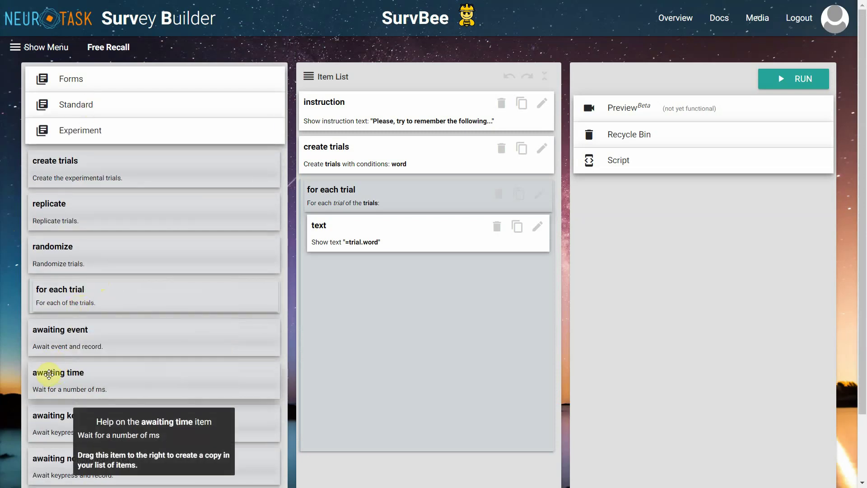
drag(49, 374, 325, 280)
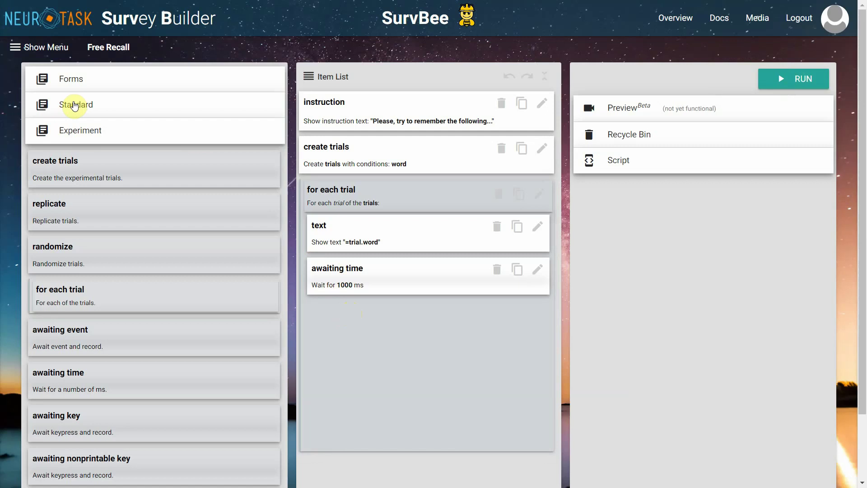
click(75, 106)
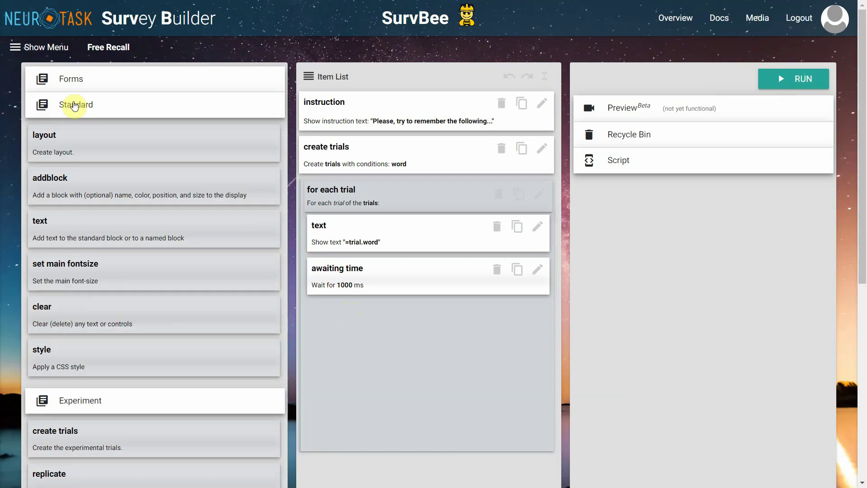
drag(50, 309, 323, 316)
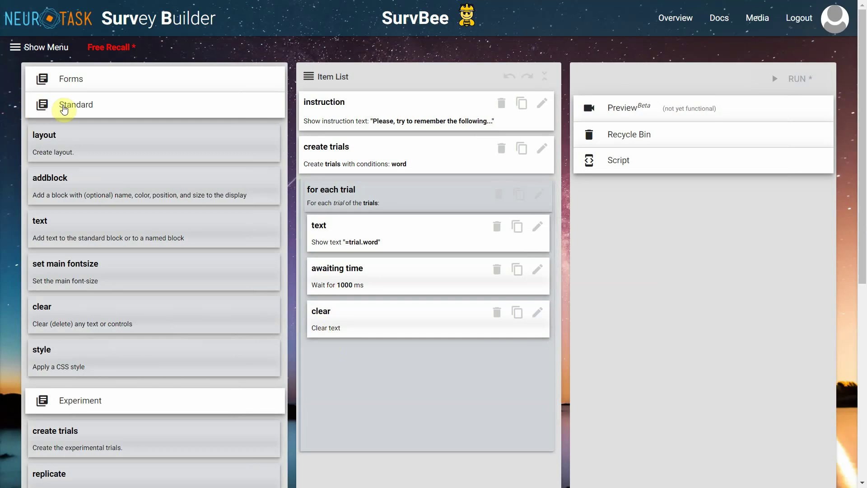
Add a second awaiting time item after the clear item in for each trial and set its wait to 500 ms.
click(63, 107)
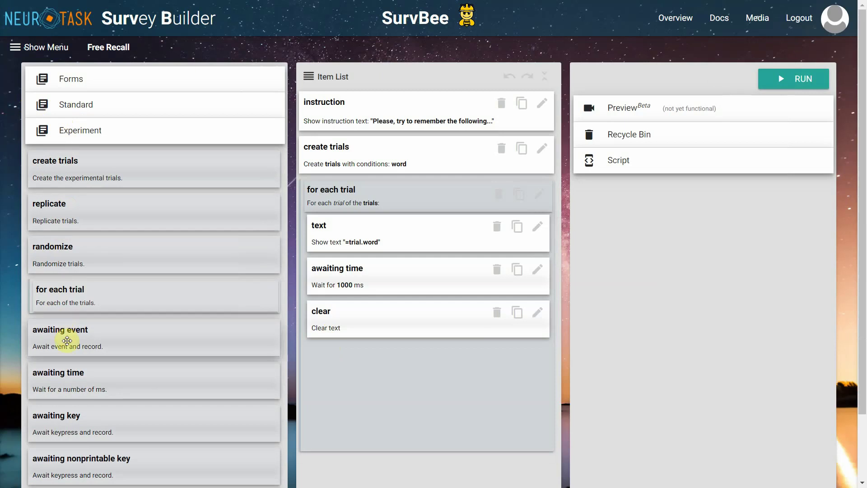
mouse_move(68, 374)
mouse_down()
mouse_move(312, 381)
mouse_move(352, 363)
mouse_up()
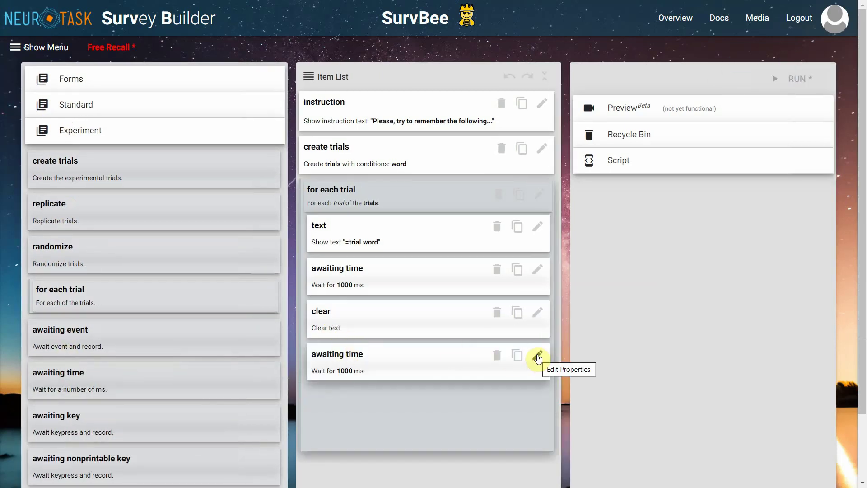
click(538, 357)
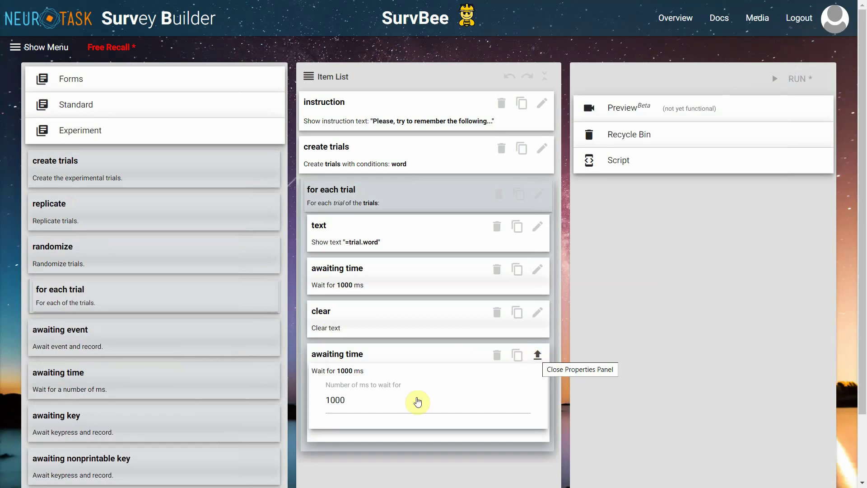
click(344, 401)
drag(342, 401, 322, 397)
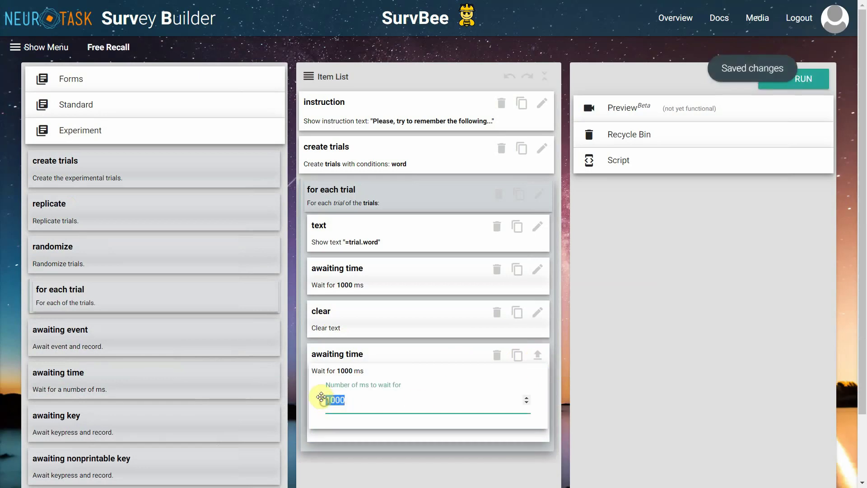
text(500)
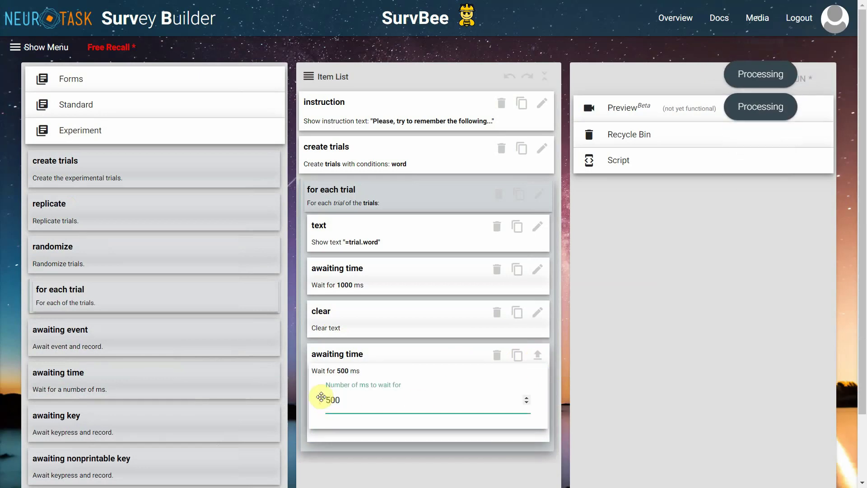
click(538, 355)
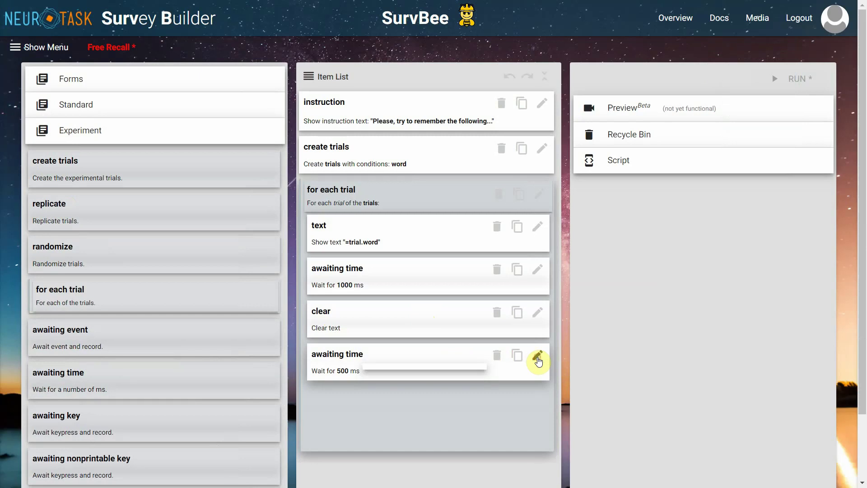
Collapse the item list to its compact view, test-run the experiment through the word presentation, and return to the survey builder.
click(546, 76)
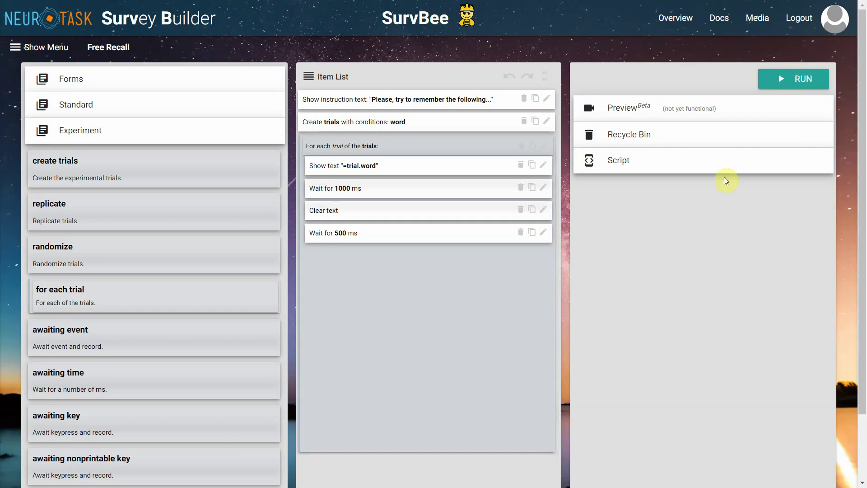
click(780, 79)
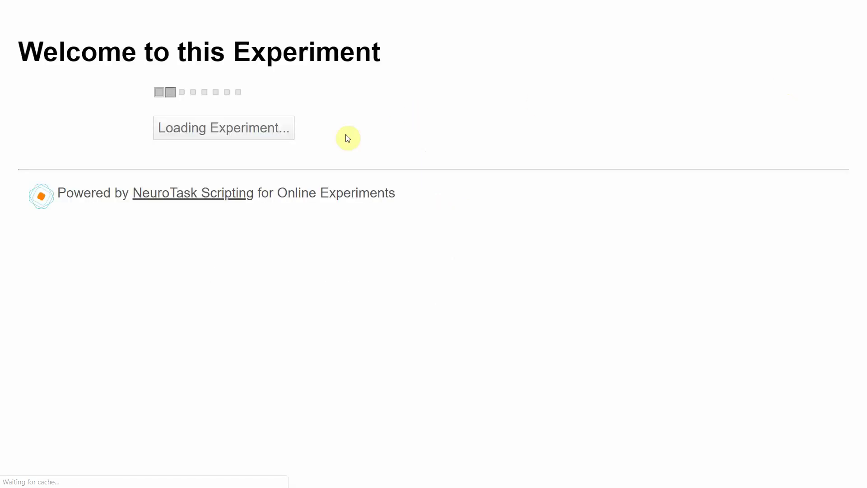
click(212, 136)
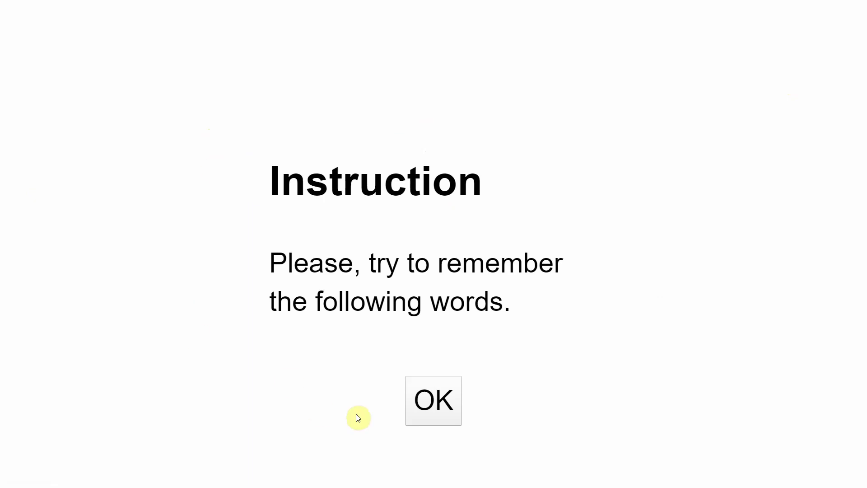
click(433, 411)
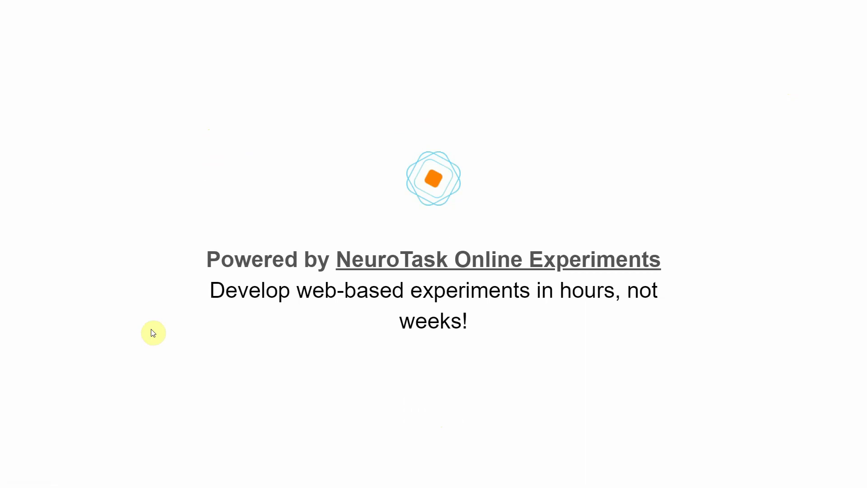
key(alt+Tab)
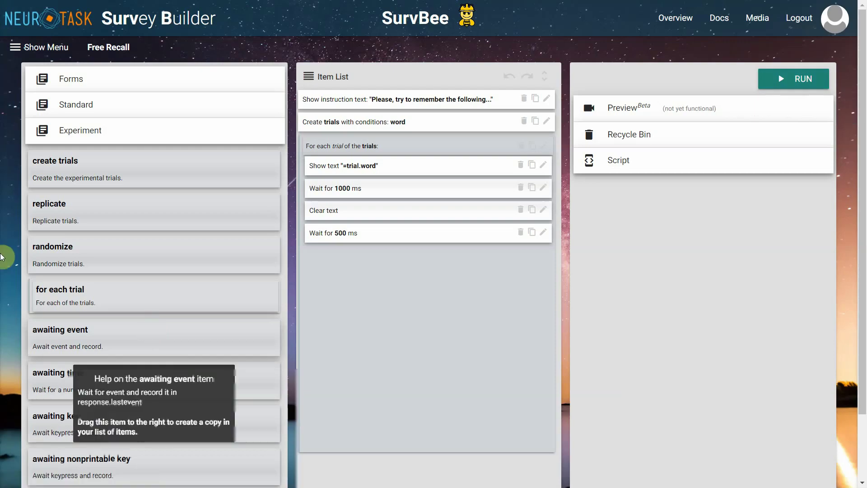
Add a paragraph item from the Forms group below the for each trial block and save the survey.
click(67, 130)
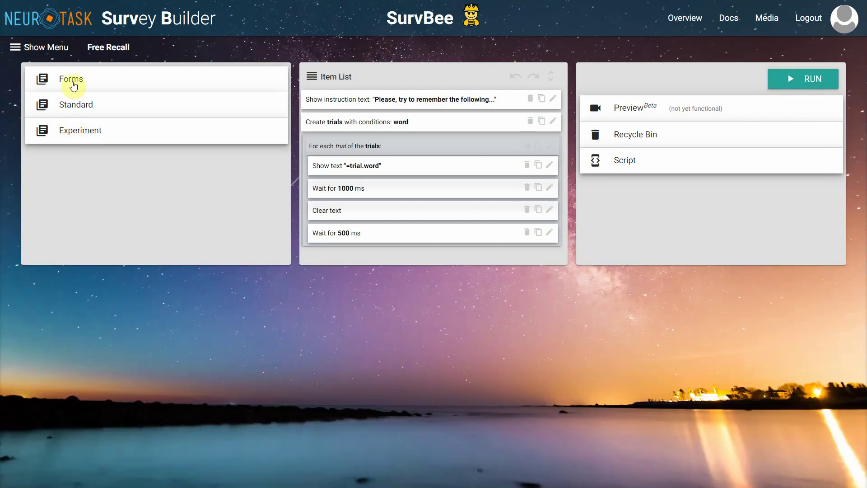
click(72, 82)
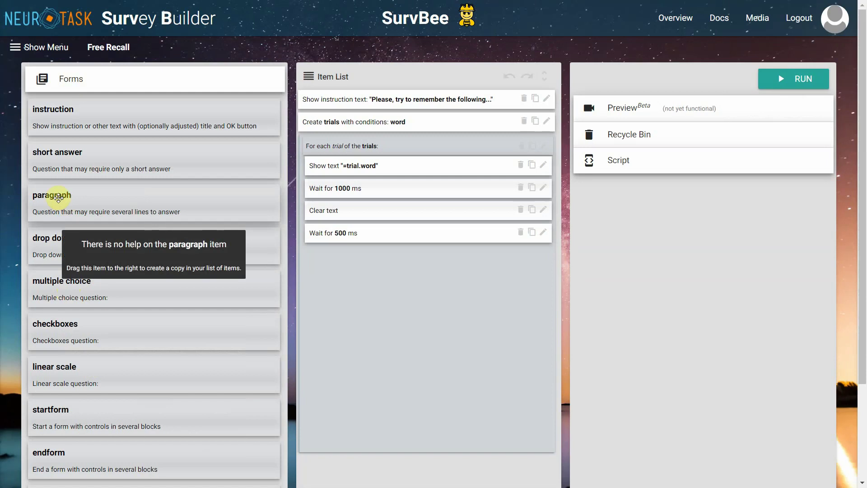
drag(50, 199, 329, 456)
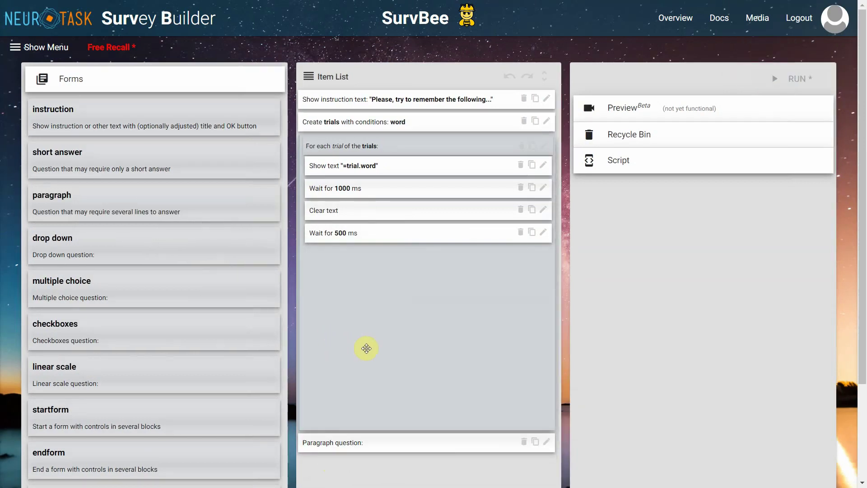
key(ctrl+s)
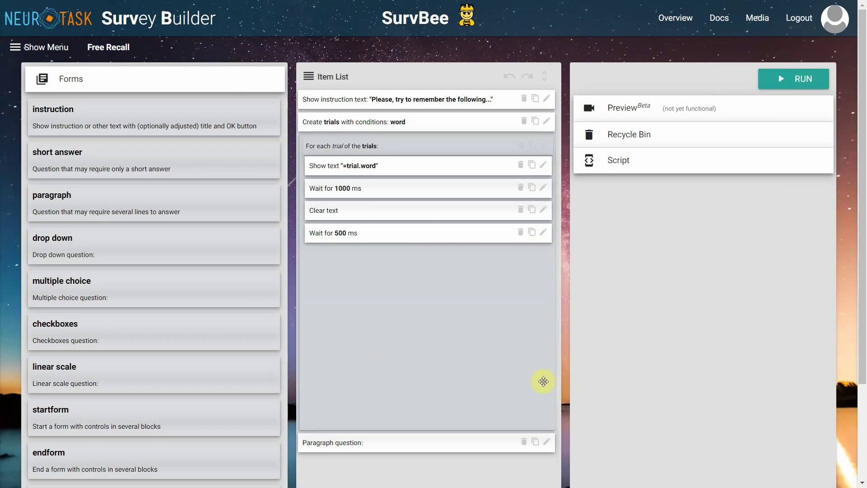
Set the paragraph item's question to "Please, write down any words you remember, in any order.".
click(545, 441)
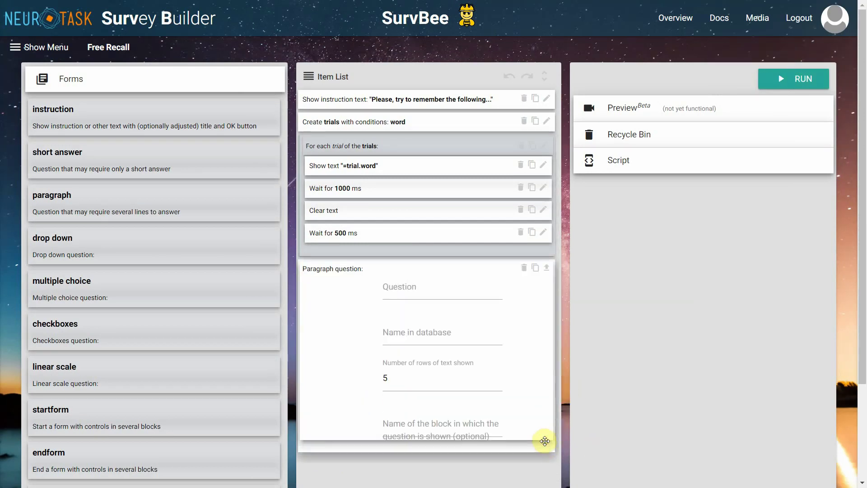
click(444, 291)
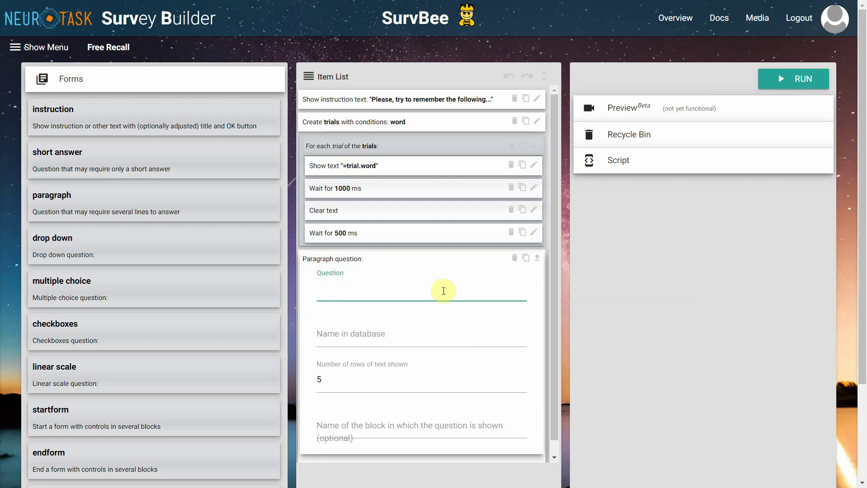
text(Please)
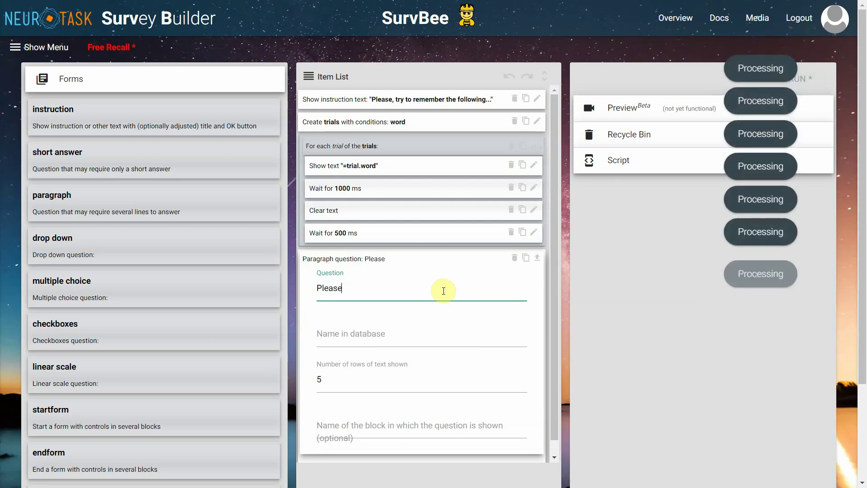
text(, write down )
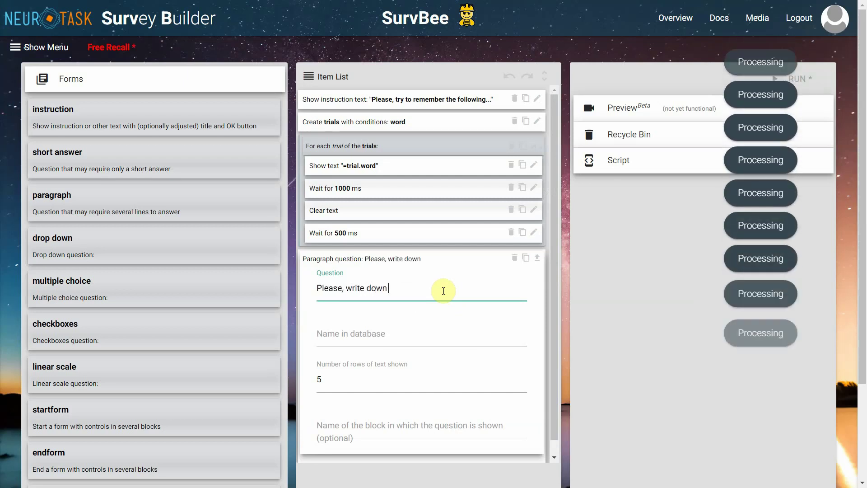
text(any words you)
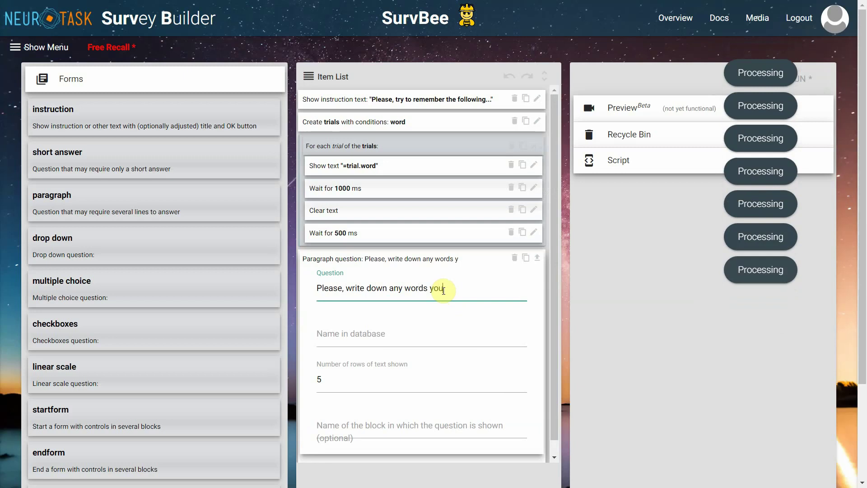
text( remember)
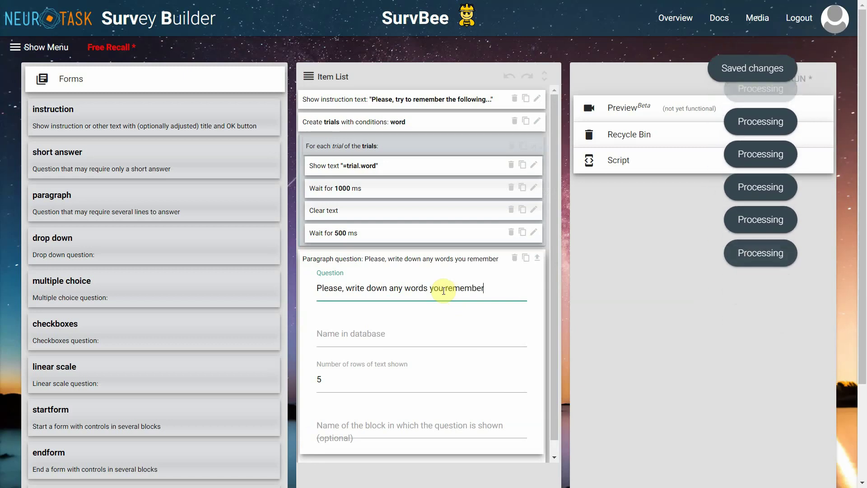
text(, in any order)
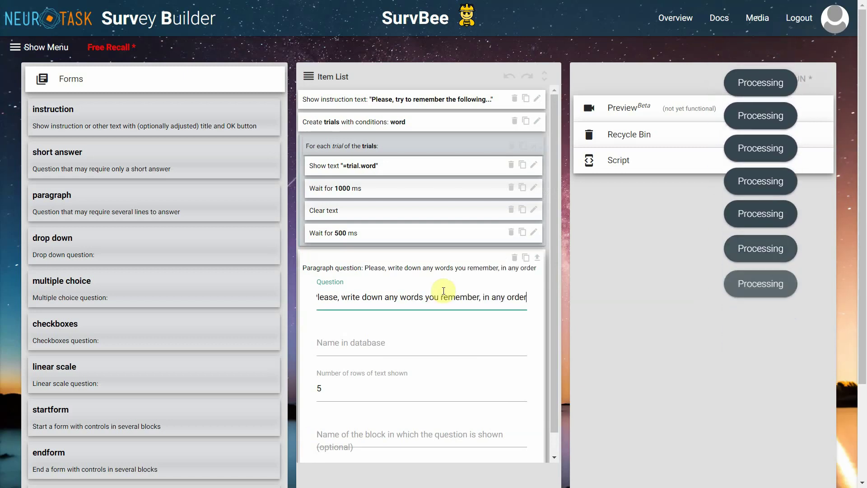
text(.)
Set the paragraph question's name in database to "remembered" and close its properties.
click(446, 343)
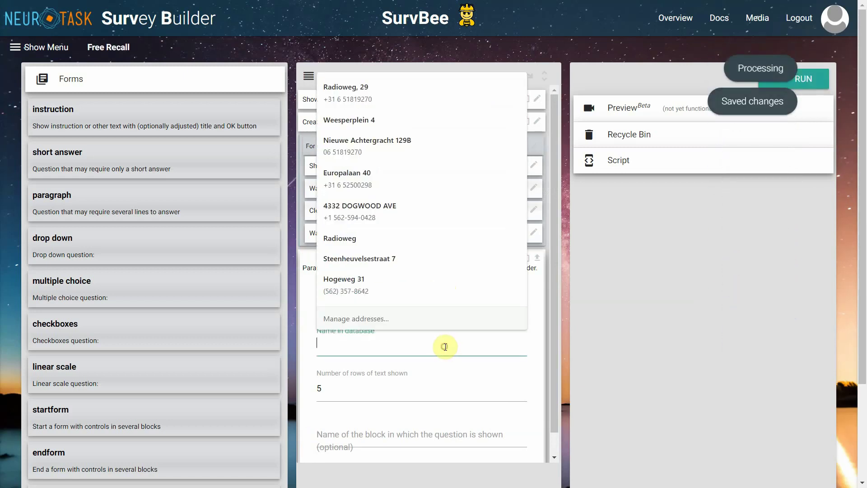
text(re)
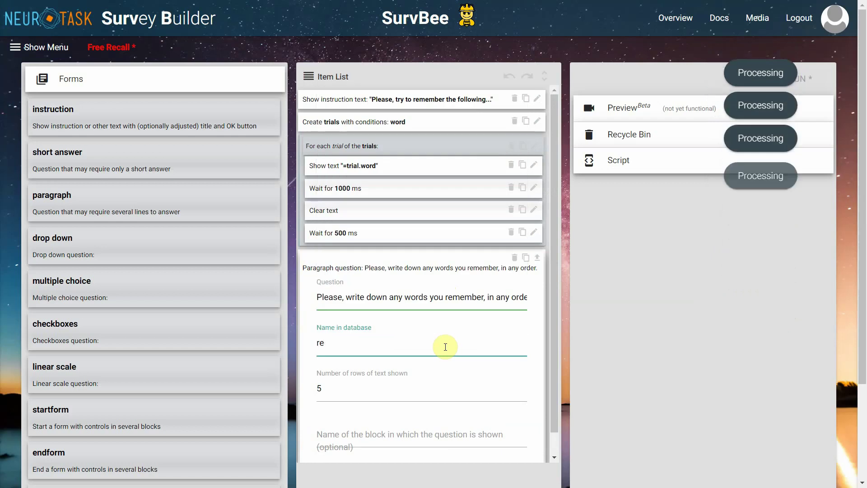
text(membere)
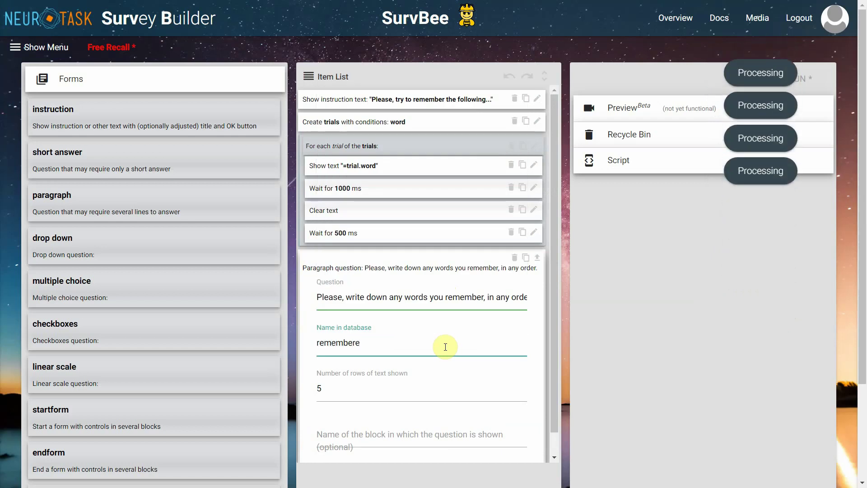
text(d)
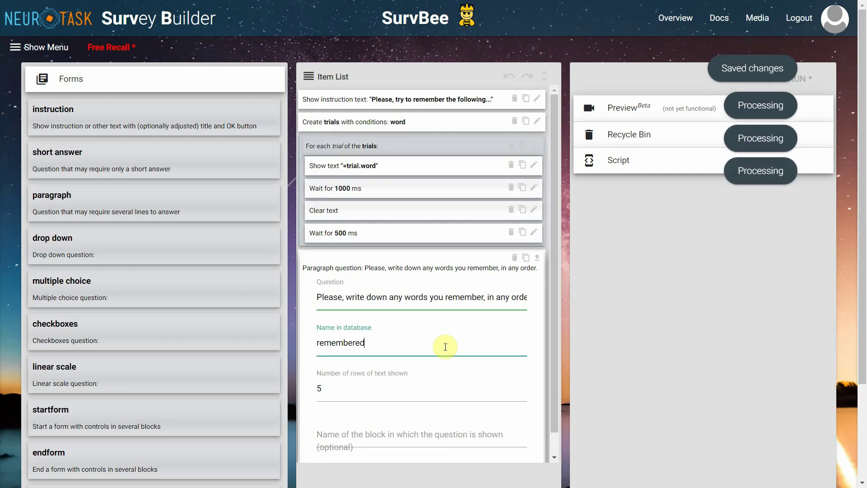
scroll(456, 385, down, 1)
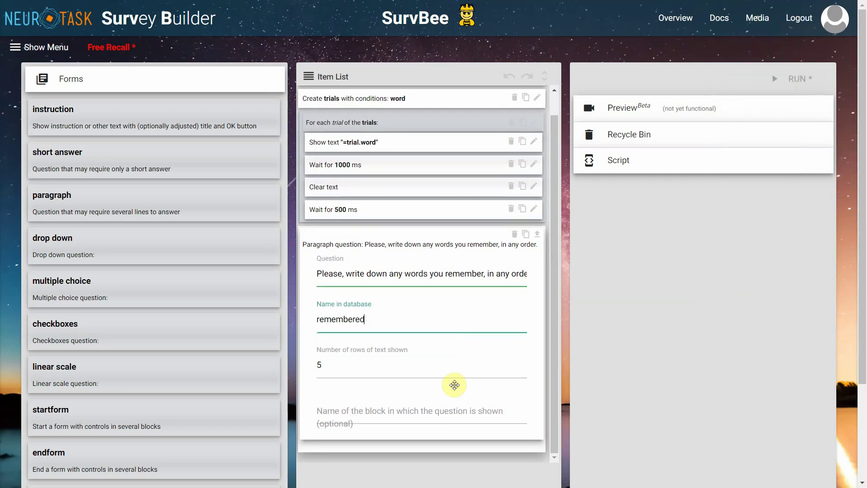
click(537, 238)
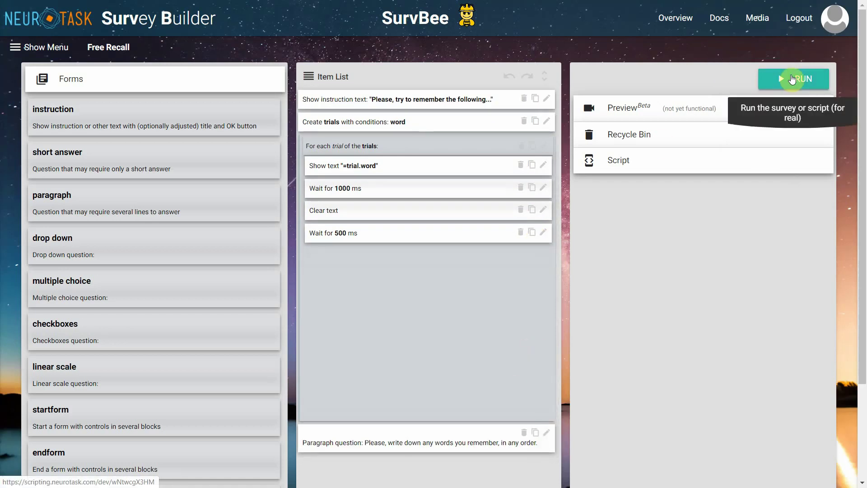
Test-run the experiment to its end, answer the recall question with "house guitar sand", and return to the survey builder.
click(792, 80)
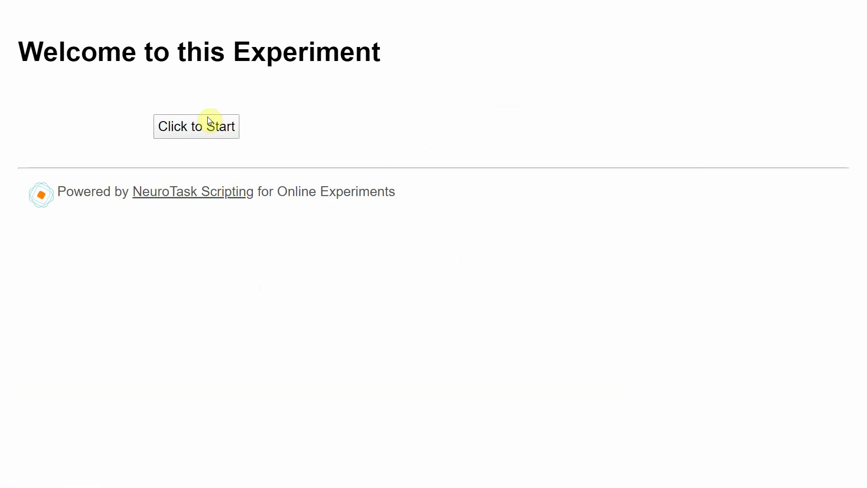
click(208, 119)
click(428, 403)
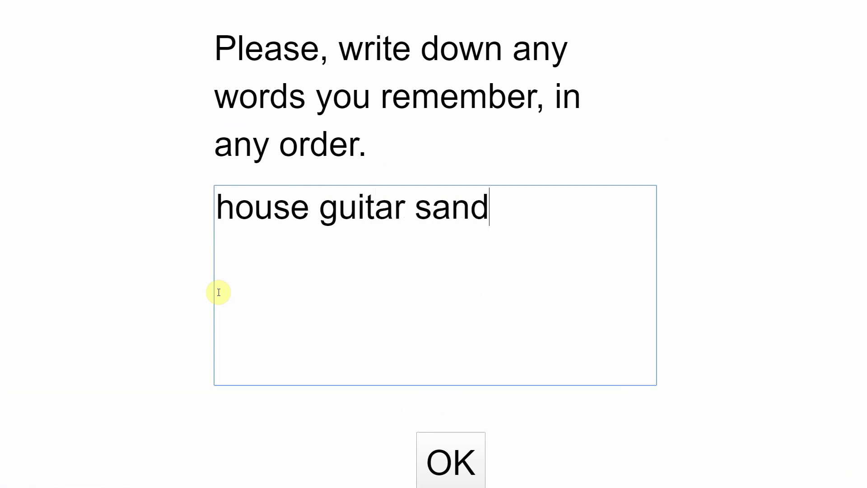
click(453, 469)
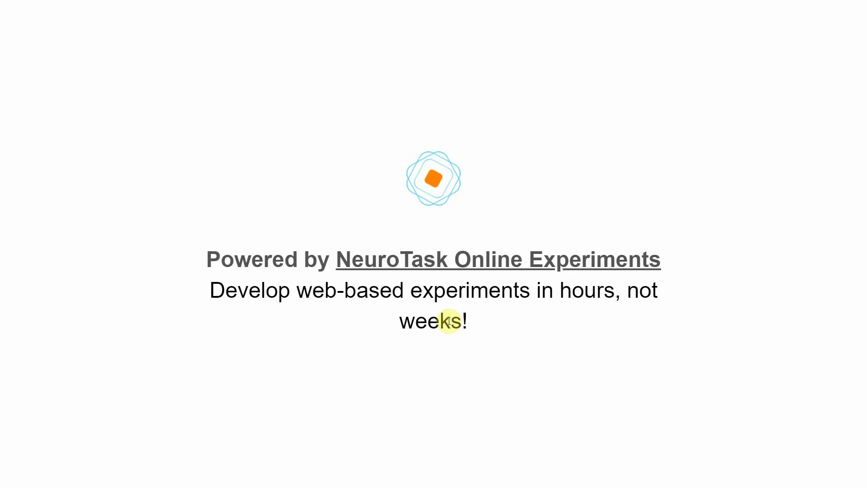
key(alt+Tab)
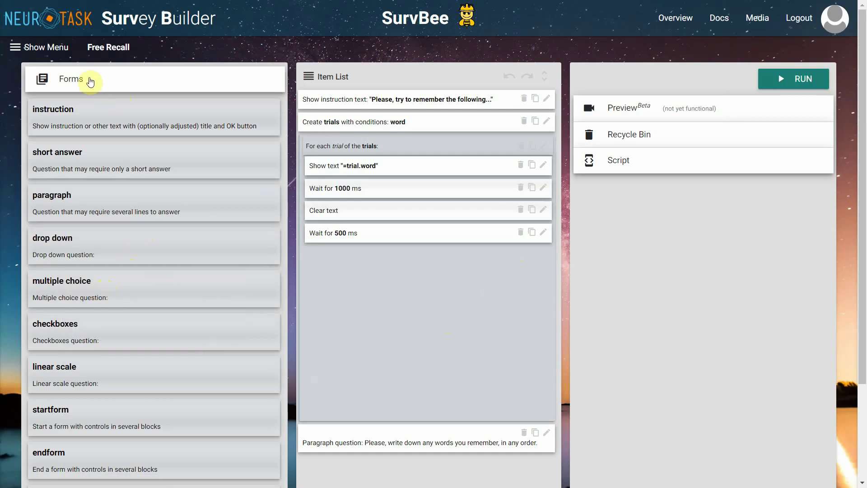
Add an instruction item below the paragraph question and set its title text to "Thank you!".
drag(79, 120, 354, 441)
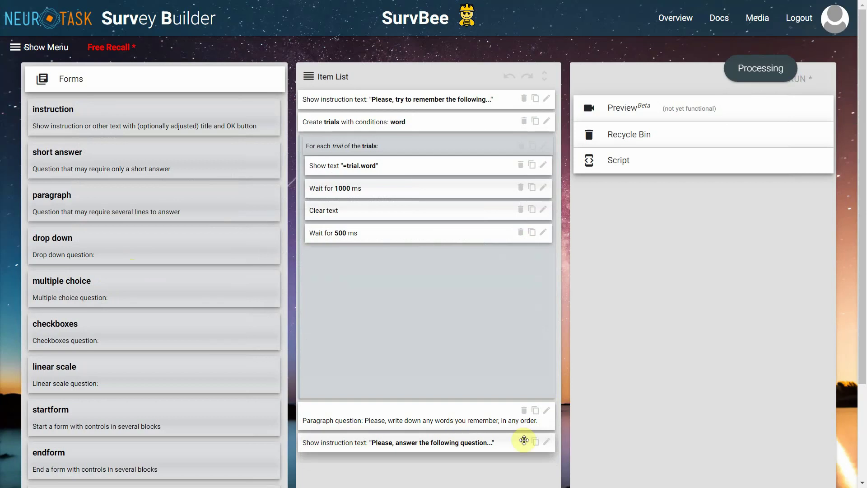
click(547, 444)
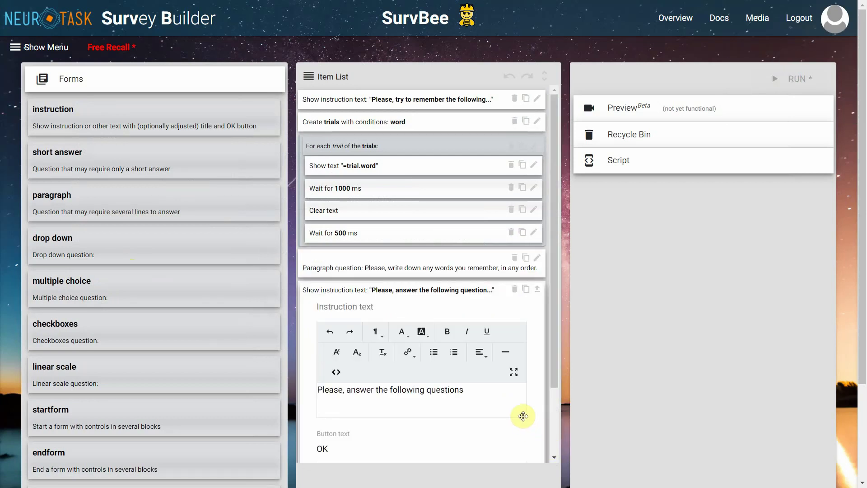
scroll(425, 392, down, 1)
scroll(422, 395, down, 1)
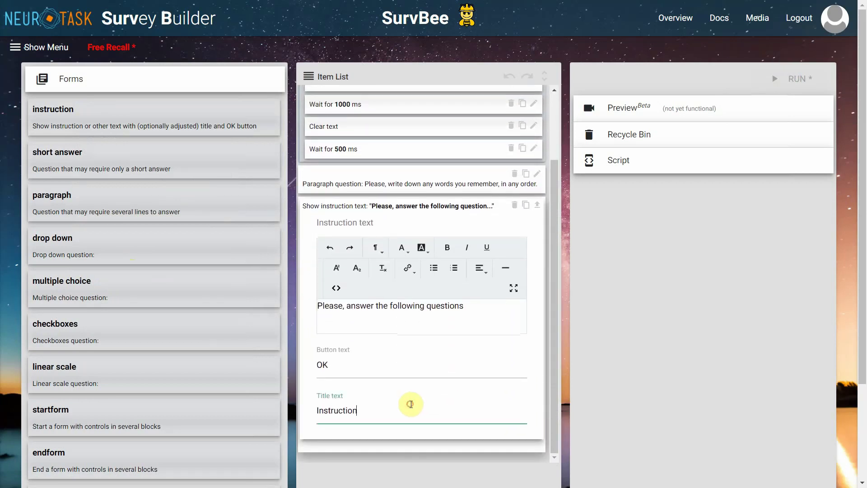
drag(410, 404, 320, 406)
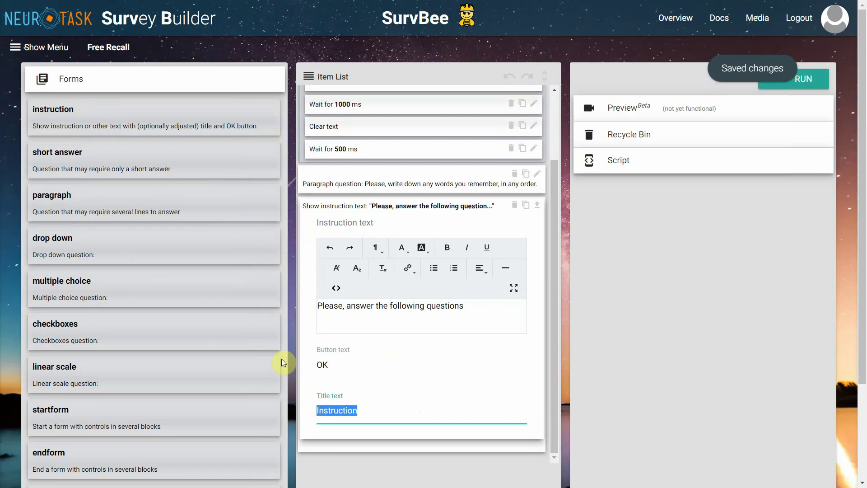
text(Thank you)
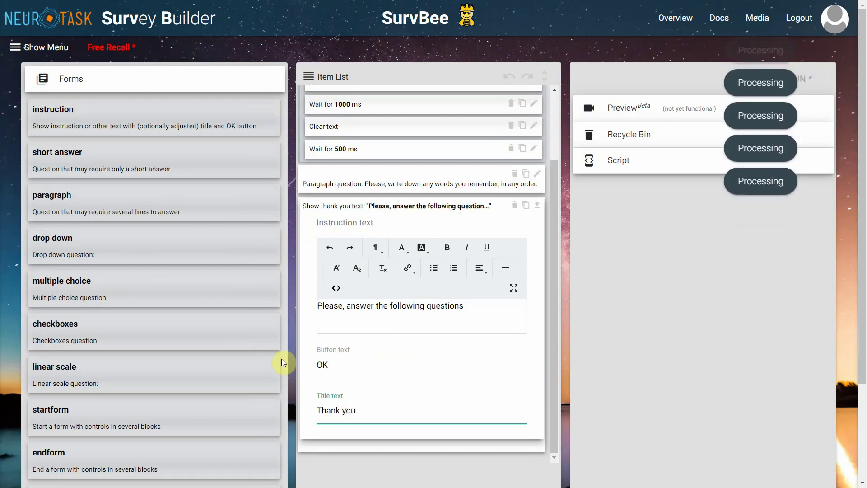
text(!)
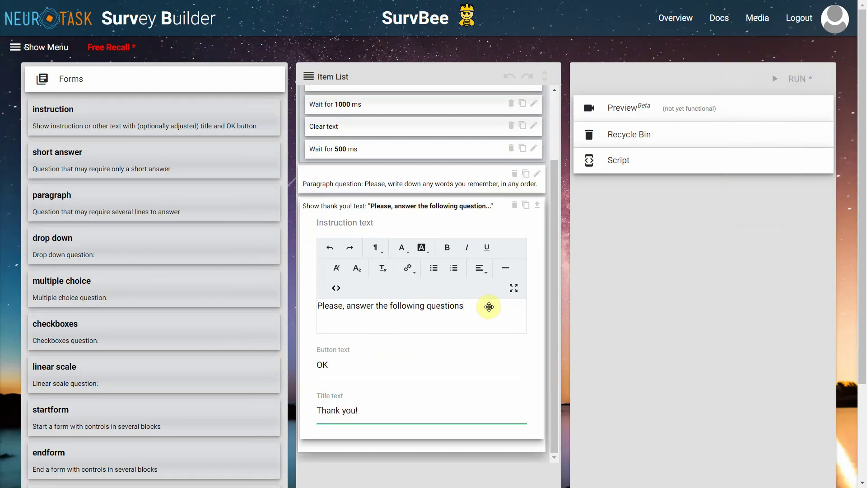
Replace the thank-you item's instruction text with "We appreciate your participation." and close its properties.
key(ctrl+shift+Left)
key(ctrl+shift+Left)
key(ctrl+shift+Left)
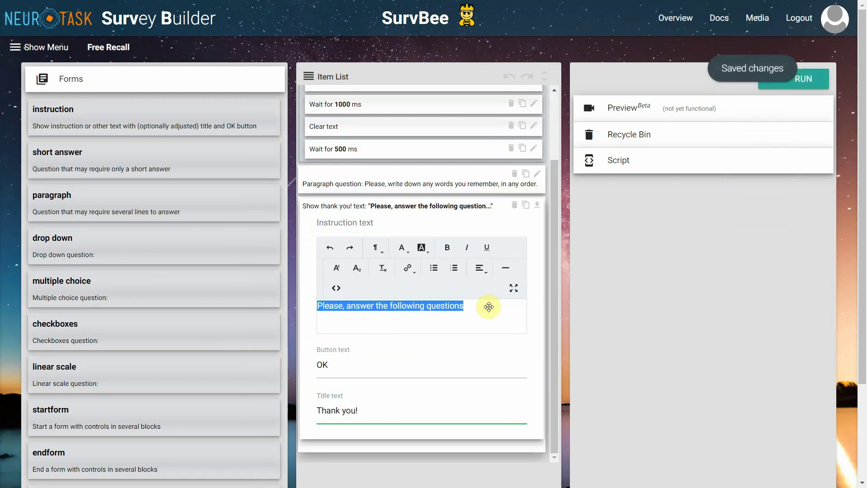
text(We appre)
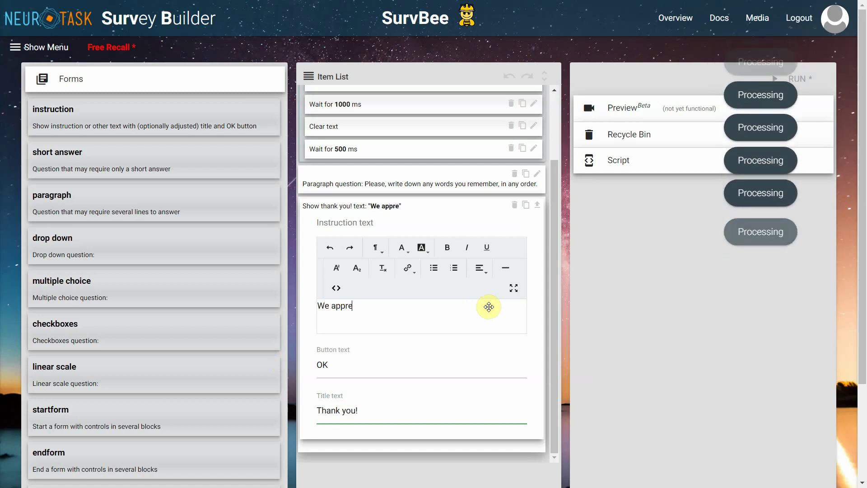
text(ciate)
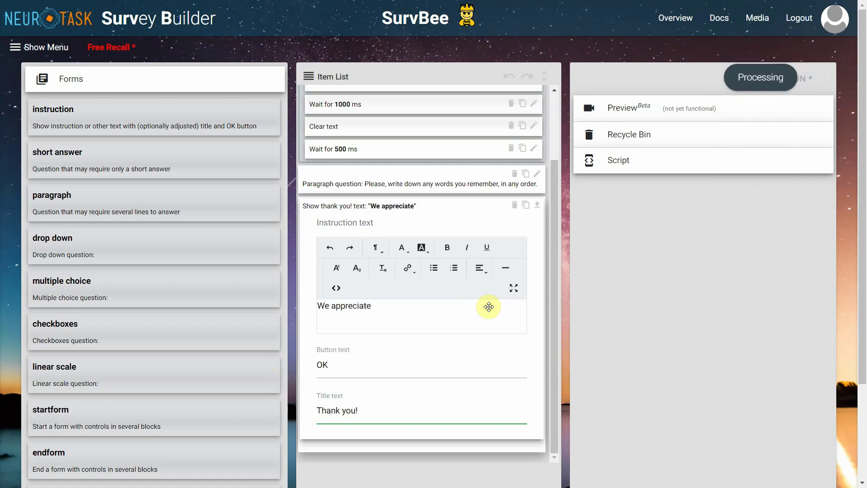
text( your participa)
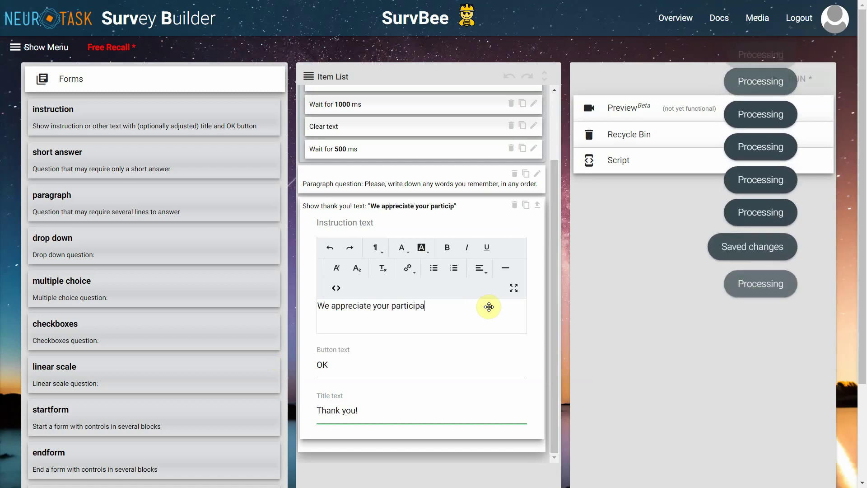
text(tion.)
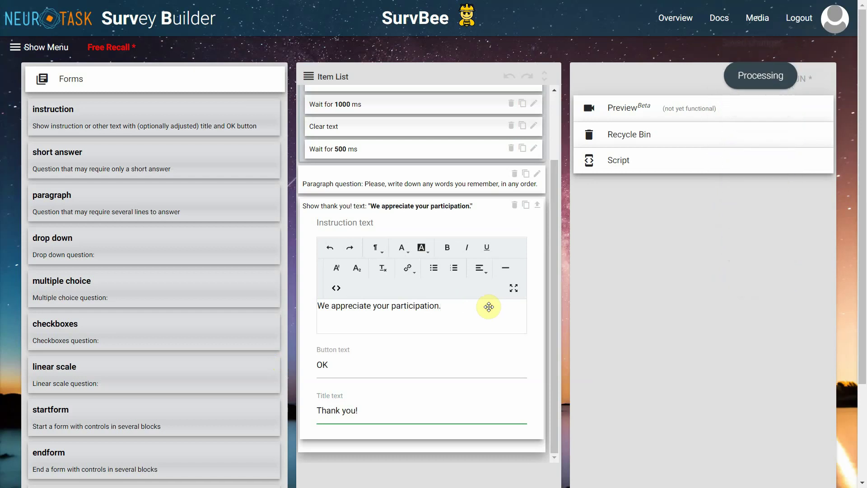
click(537, 205)
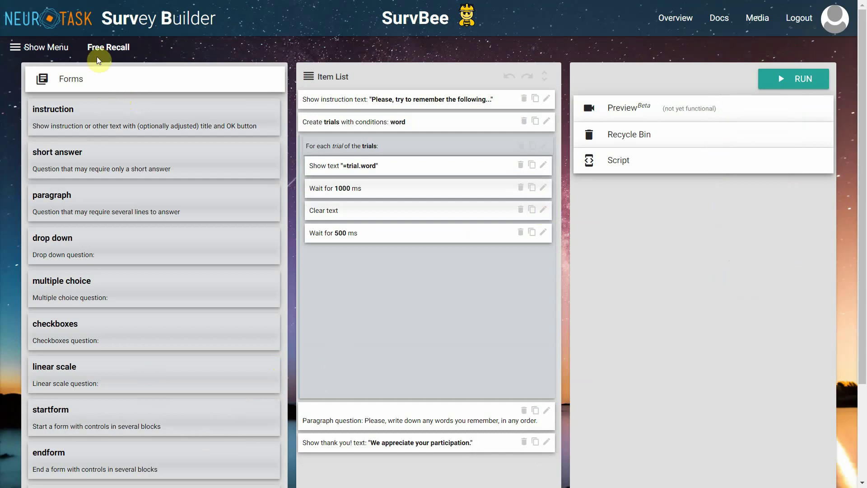
Add an awaiting time item from the Experiment items and place it between the trial loop and the paragraph question.
click(88, 81)
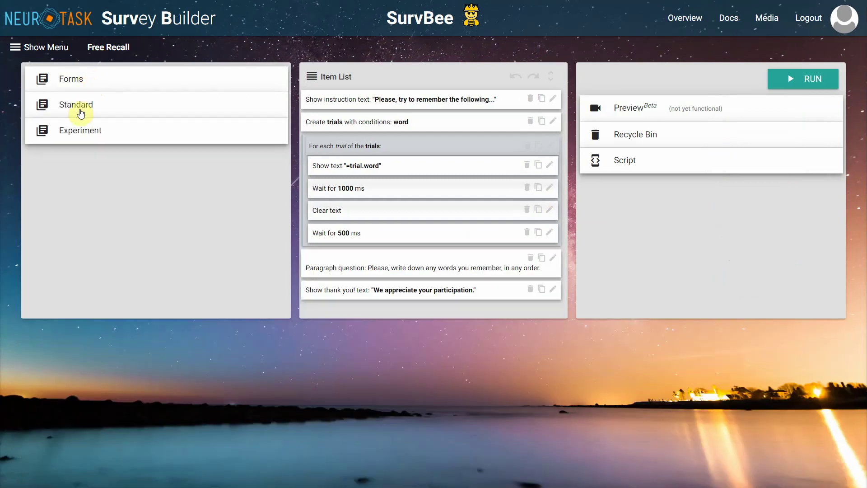
click(79, 132)
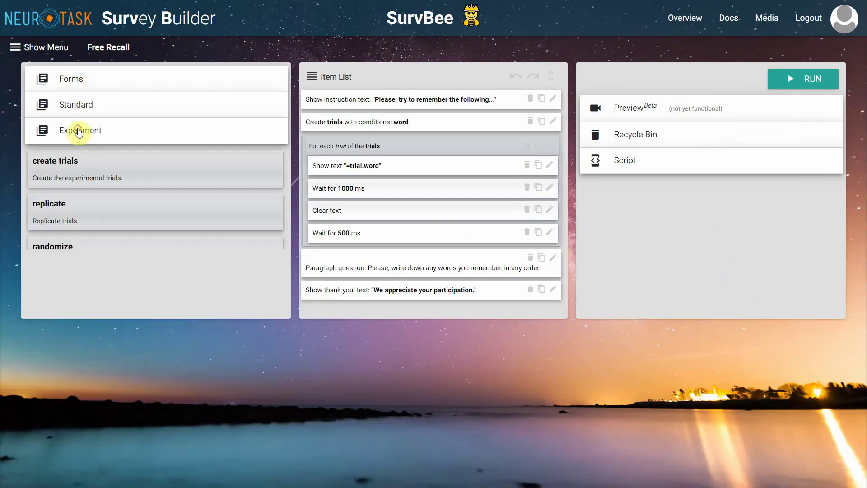
drag(52, 299, 56, 298)
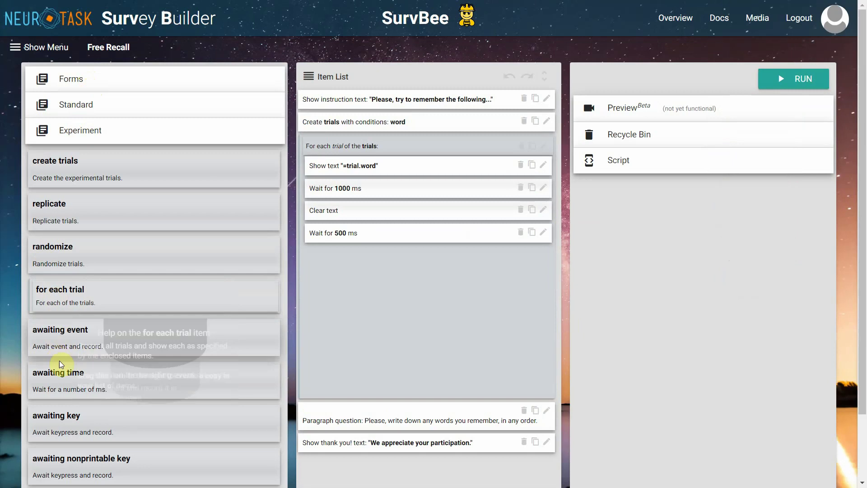
drag(64, 368, 350, 376)
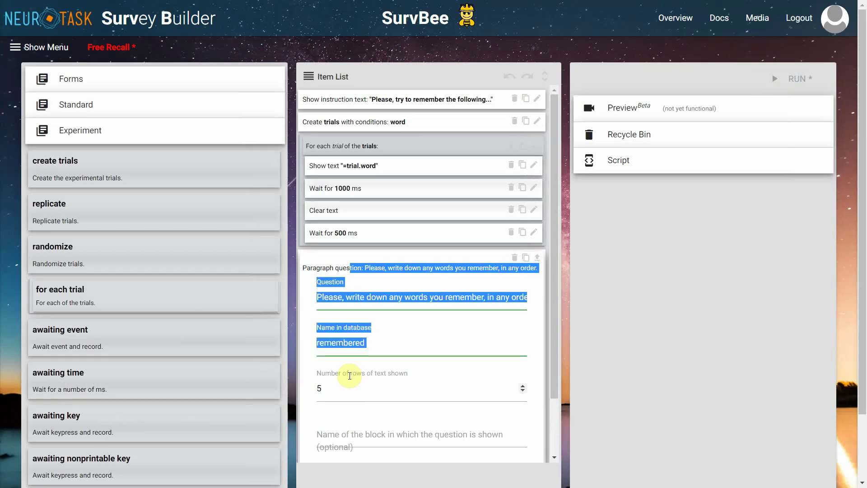
click(541, 259)
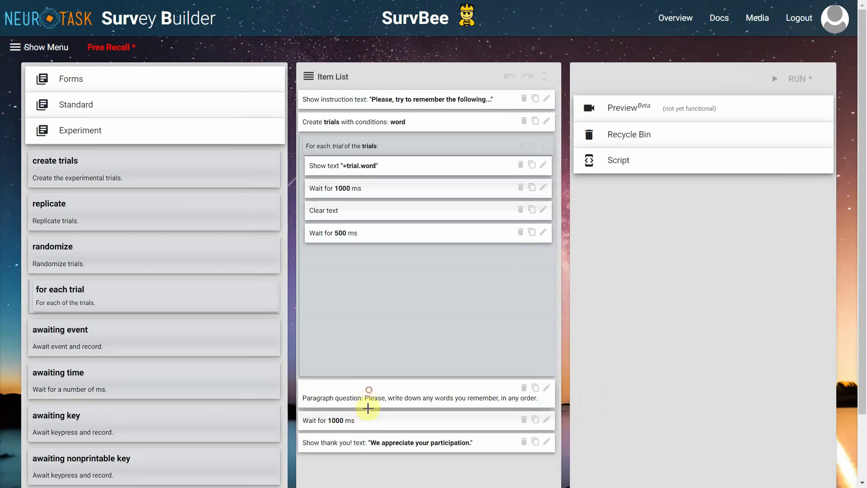
drag(368, 408, 366, 414)
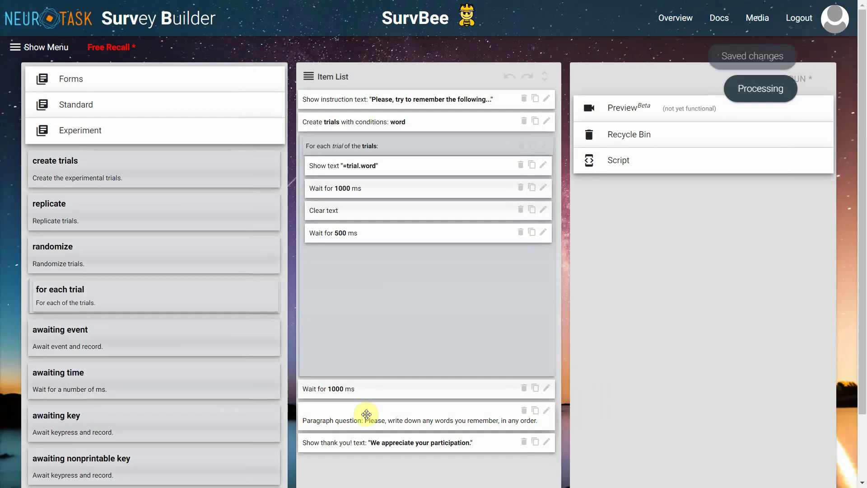
Set the wait before the paragraph question to 10000 ms and close its properties.
click(547, 387)
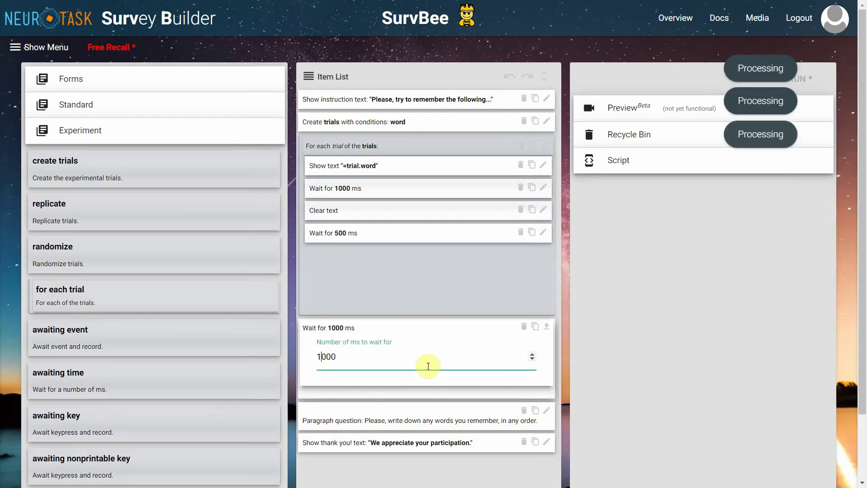
key(Left)
key(Left)
key(Left)
text(0)
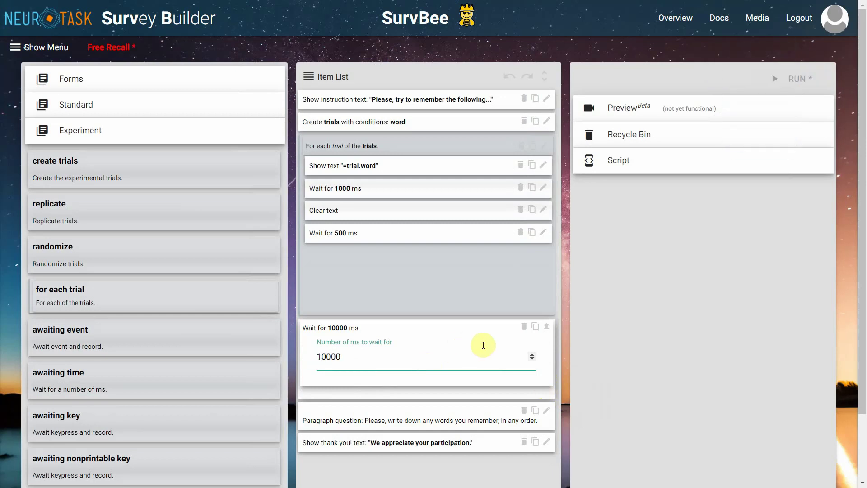
click(549, 327)
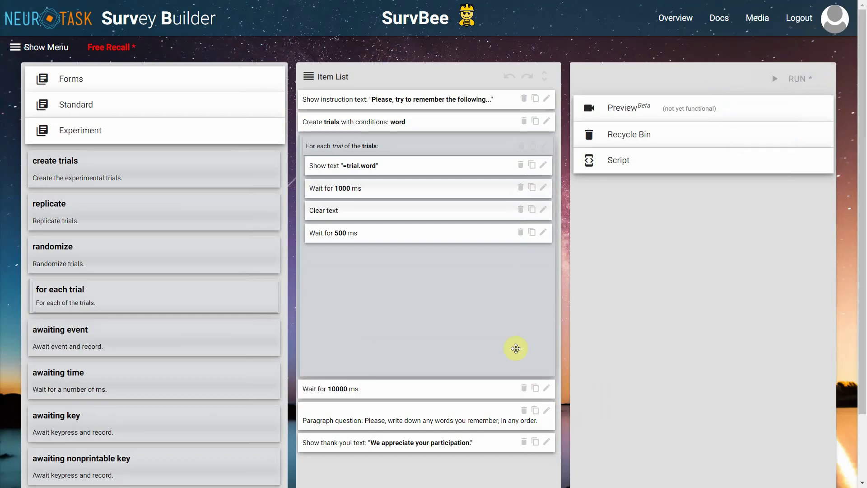